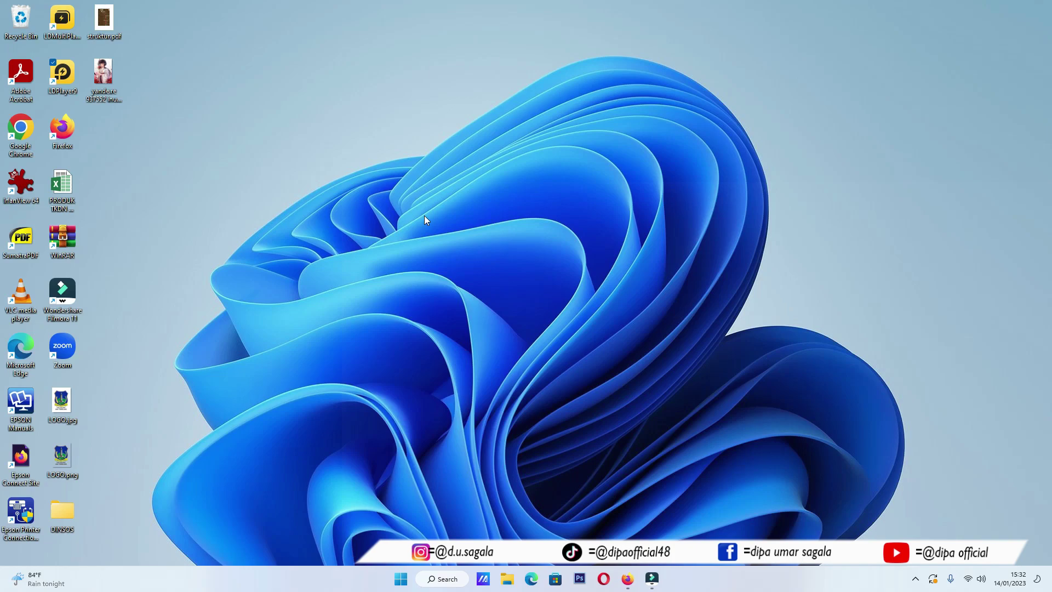
Open the Downloads folder in File Explorer and inspect the downloaded XML project files
right_click(506, 179)
click(530, 225)
click(507, 579)
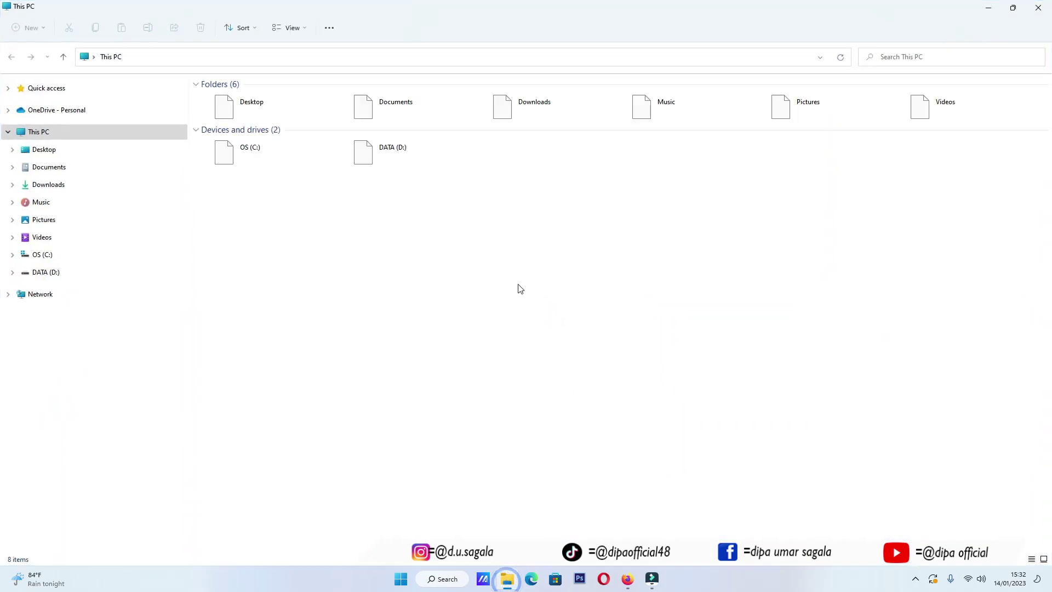
click(53, 184)
click(454, 138)
click(512, 131)
click(588, 129)
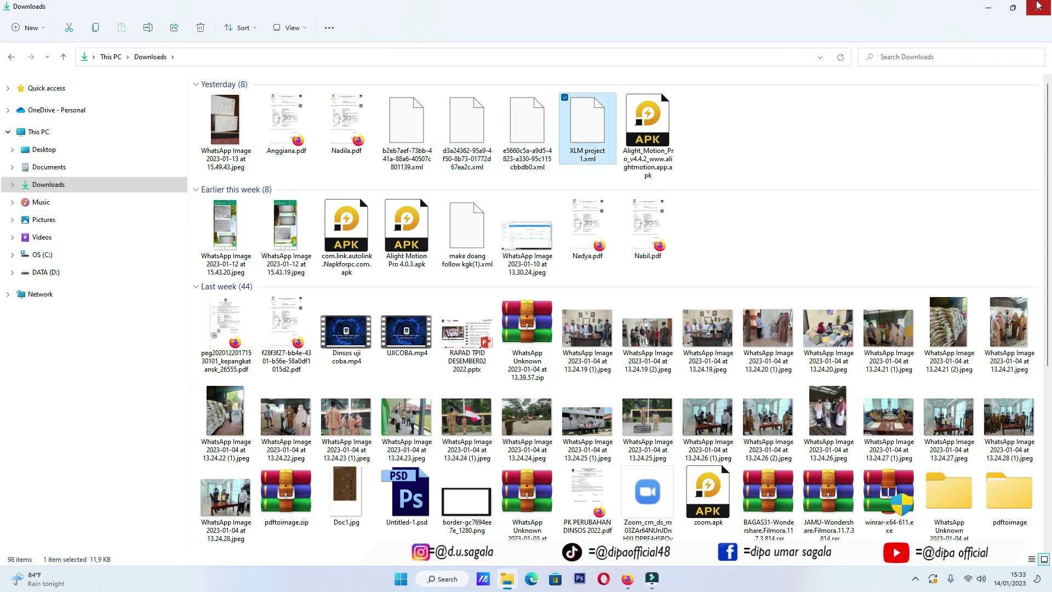
click(742, 134)
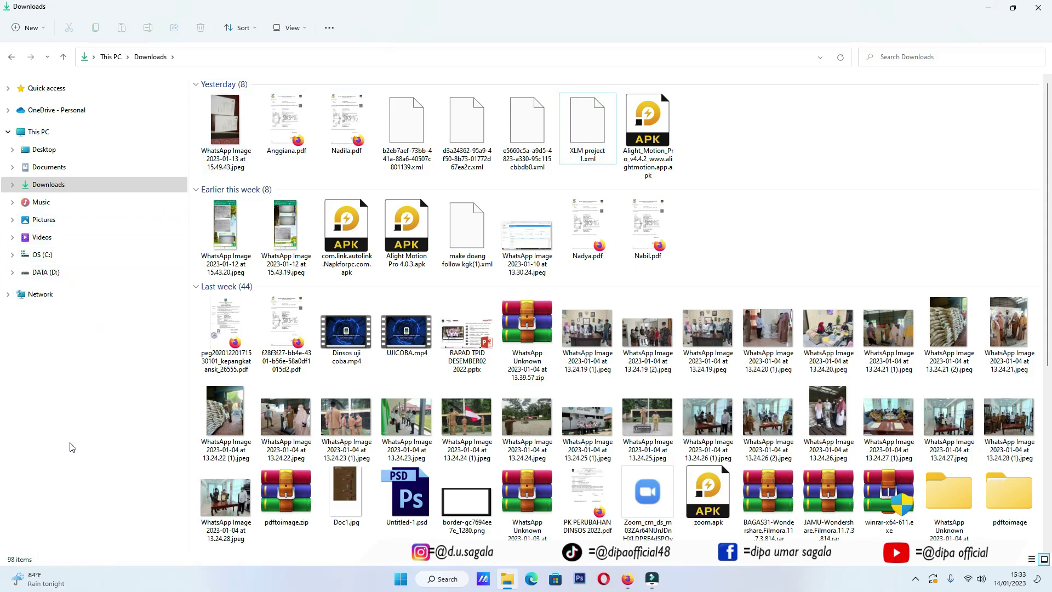
Go to the Pictures folder inside the XuanZhi9 folder in Documents
click(49, 167)
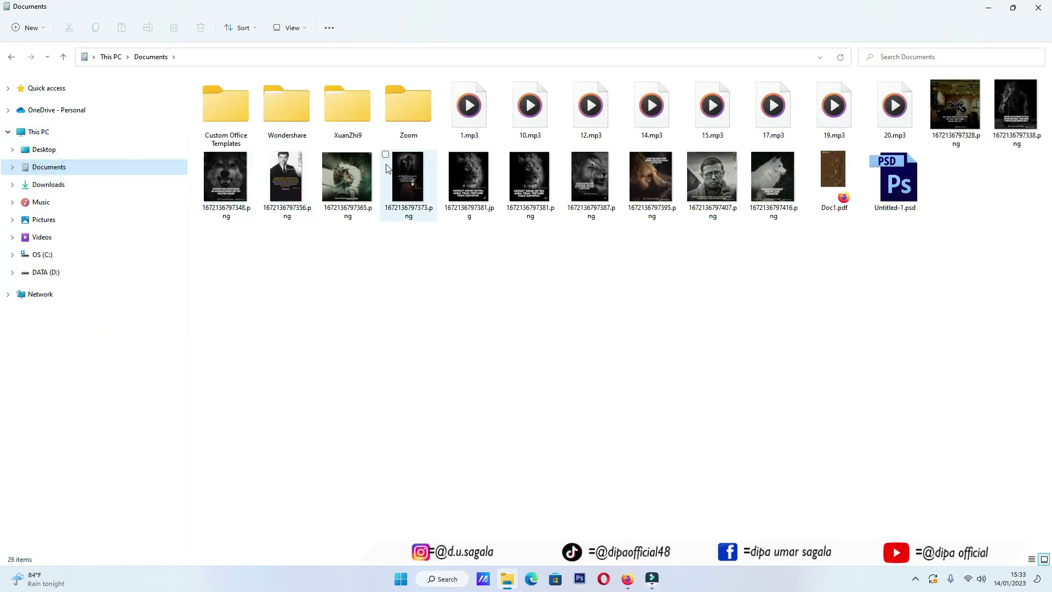
double_click(356, 107)
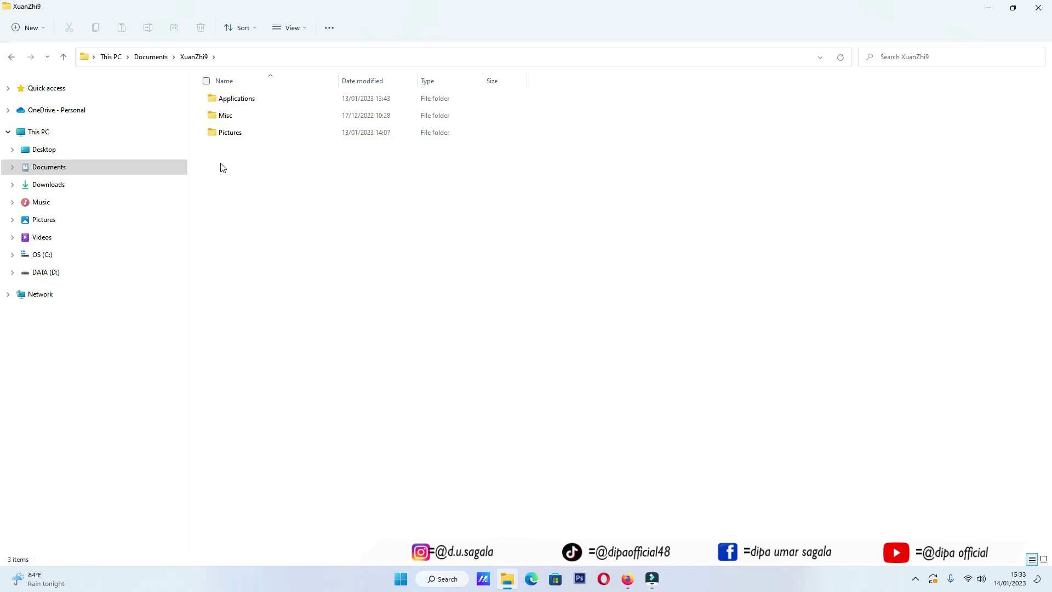
double_click(235, 134)
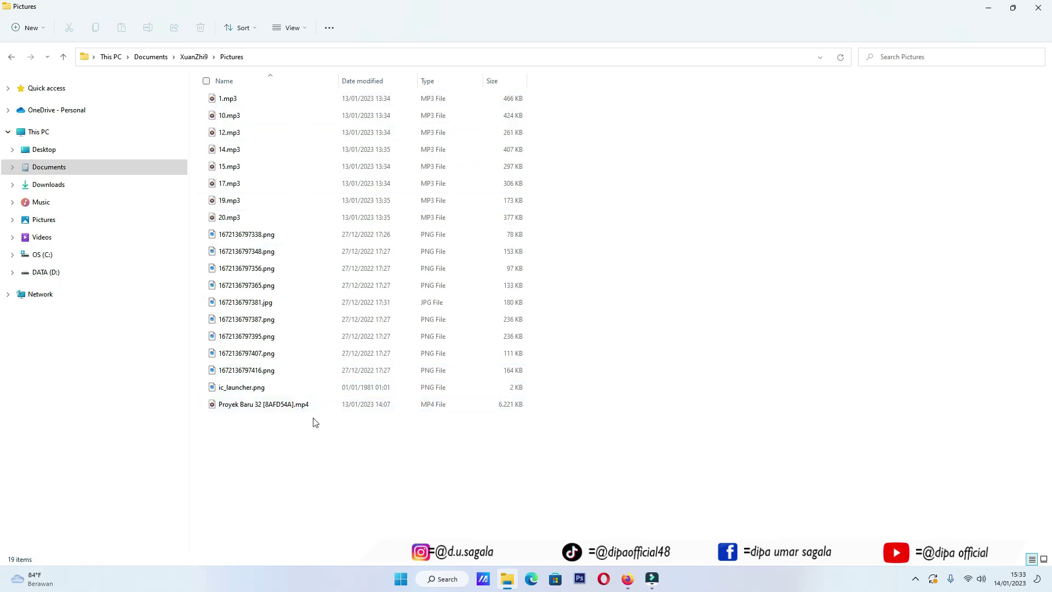
click(313, 436)
Copy XLM project 1.xml and the three XML files whose names start with b2eb7aef, d3a24362 and e5660c5a from the Downloads folder
click(61, 185)
click(392, 123)
ctrl+click(471, 116)
ctrl+click(513, 112)
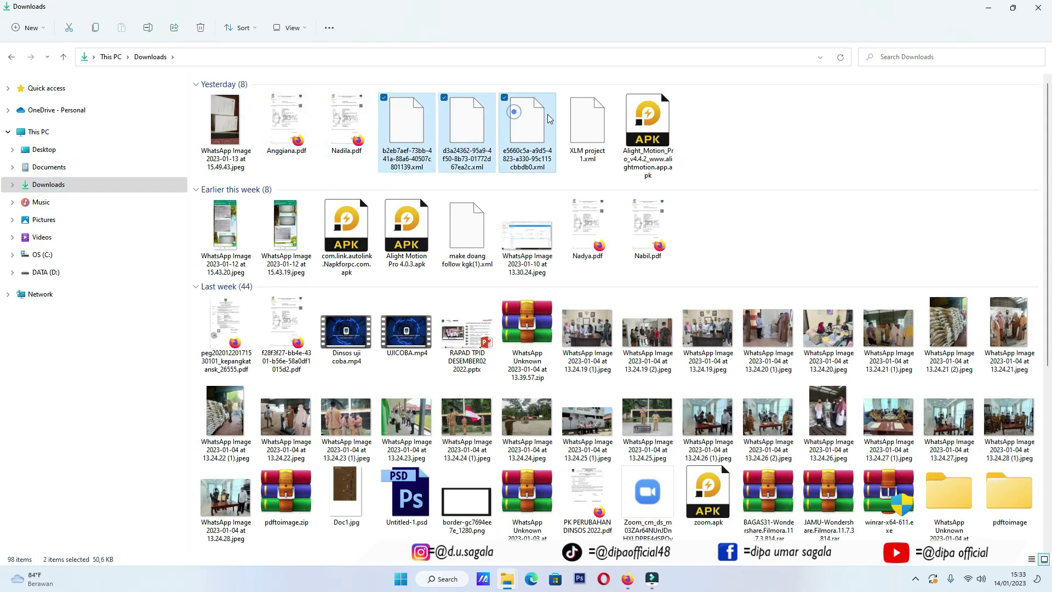
ctrl+click(573, 114)
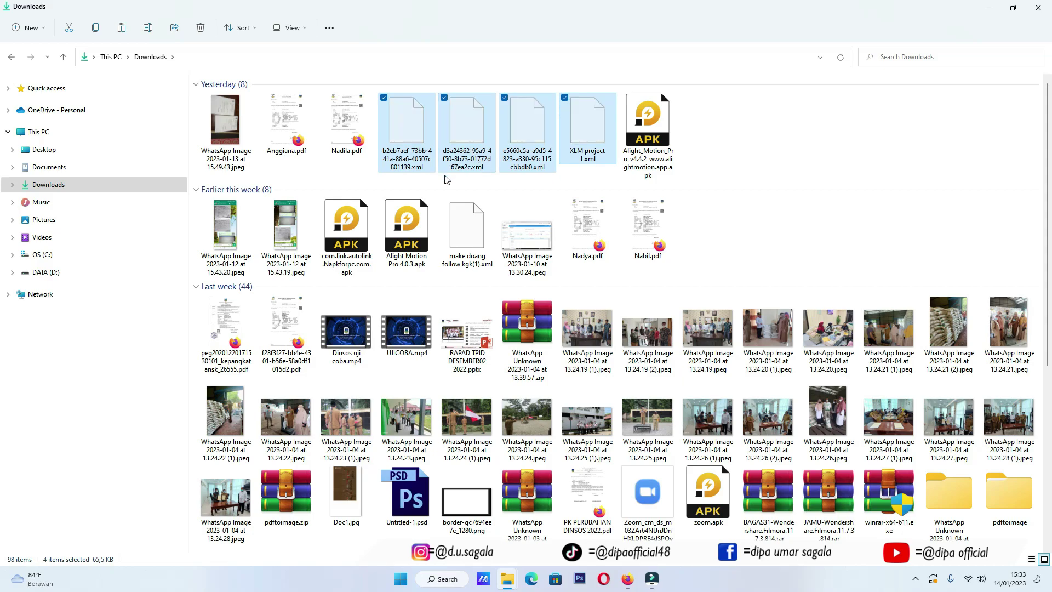
click(986, 11)
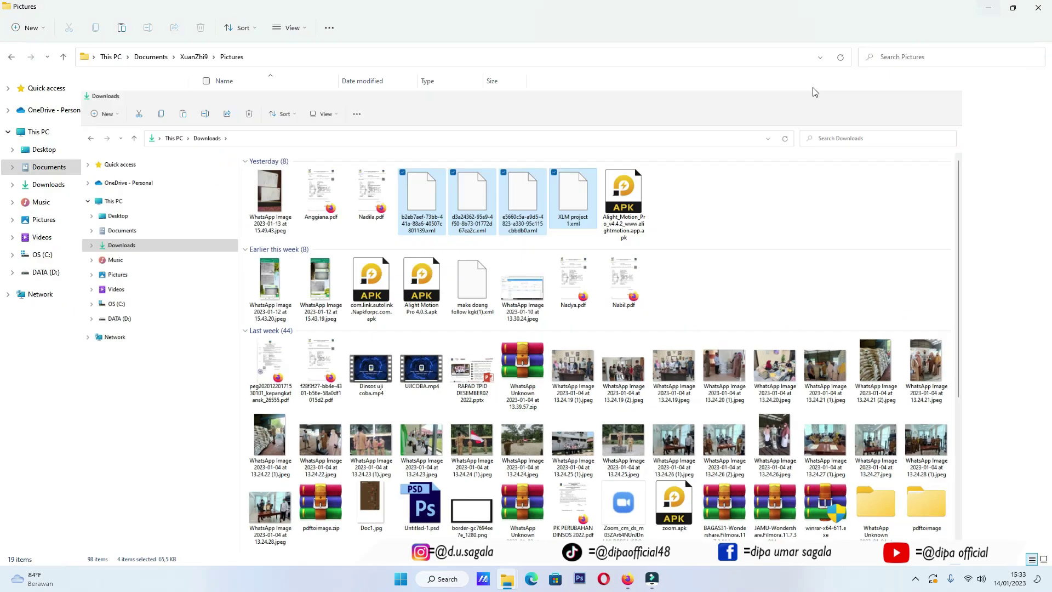
Paste the four copied XML files into the XuanZhi9 Pictures folder and close its window
click(440, 434)
key(ctrl+v)
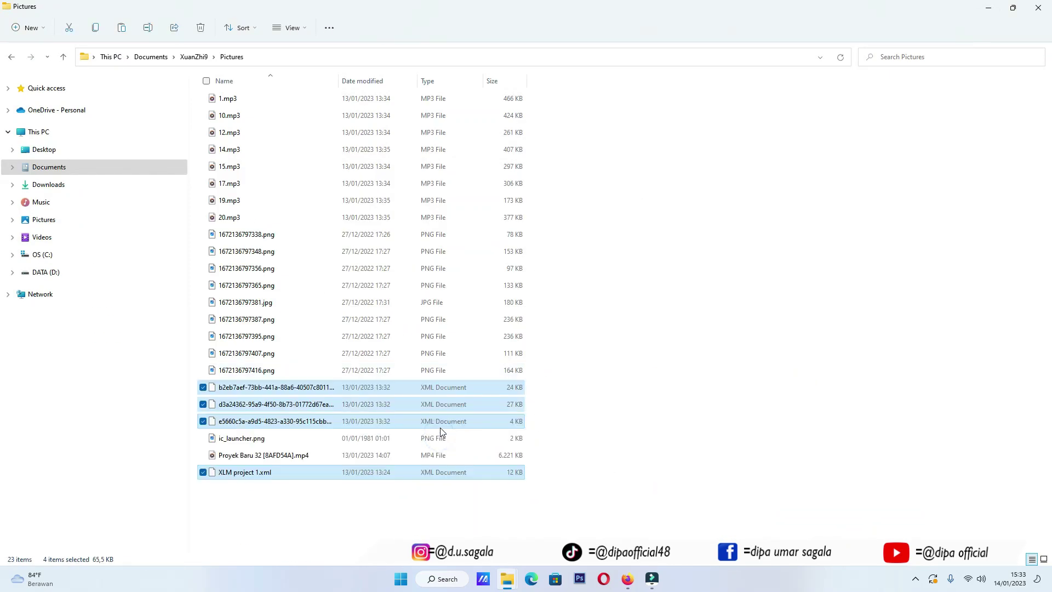
click(707, 403)
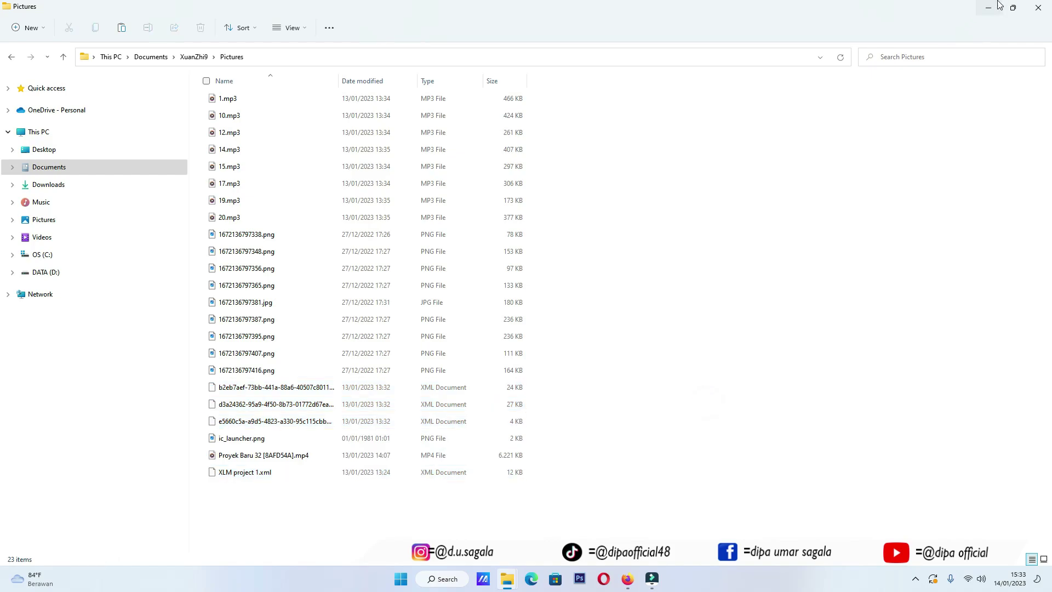
click(1038, 7)
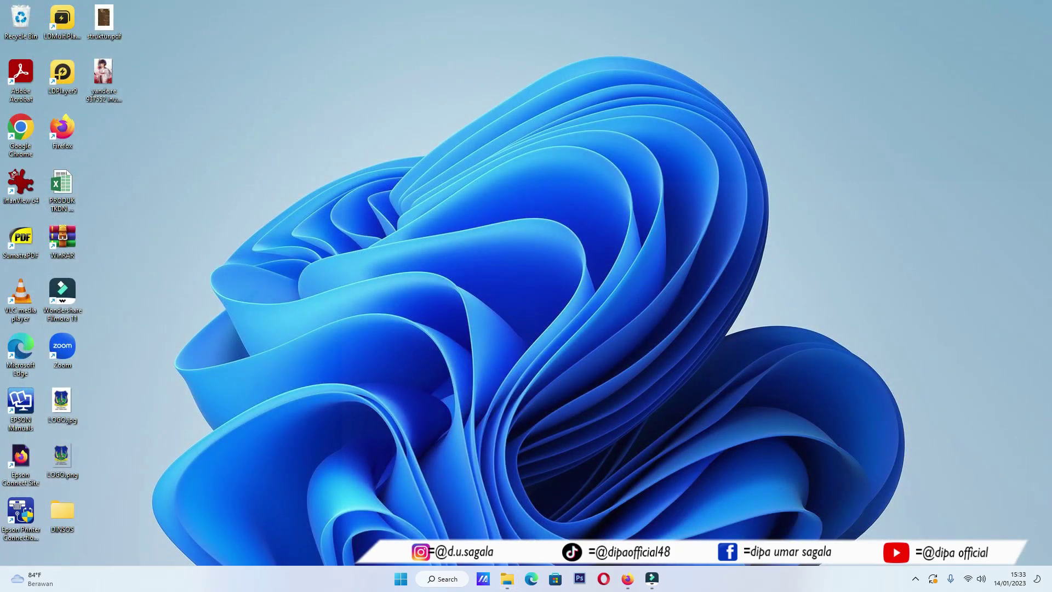
Launch LDPlayer9 from the desktop and open the Manajer Berkas file manager among its System Apps
click(507, 579)
click(507, 579)
double_click(62, 74)
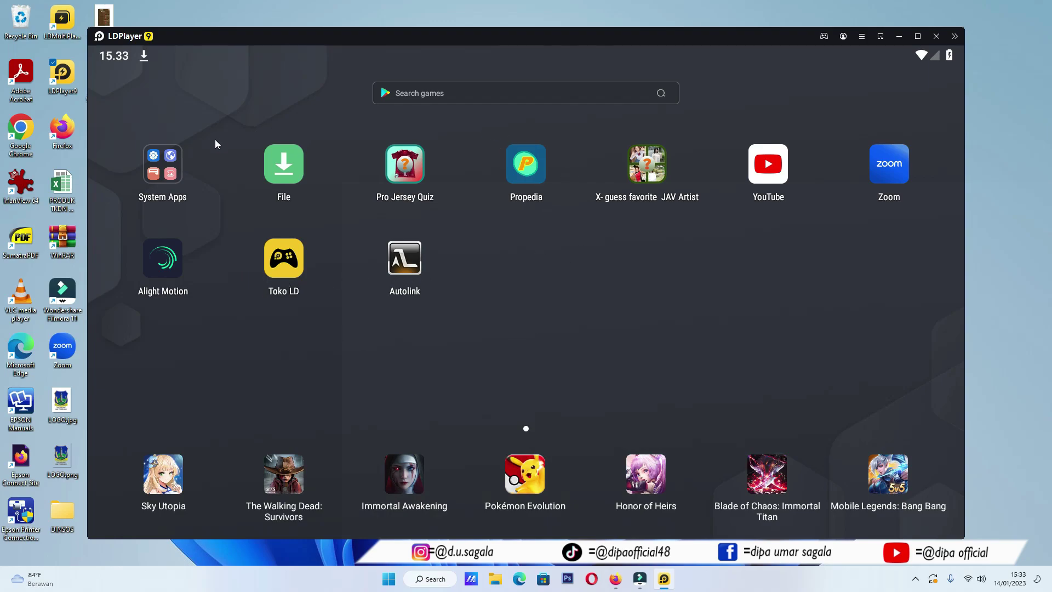
click(164, 157)
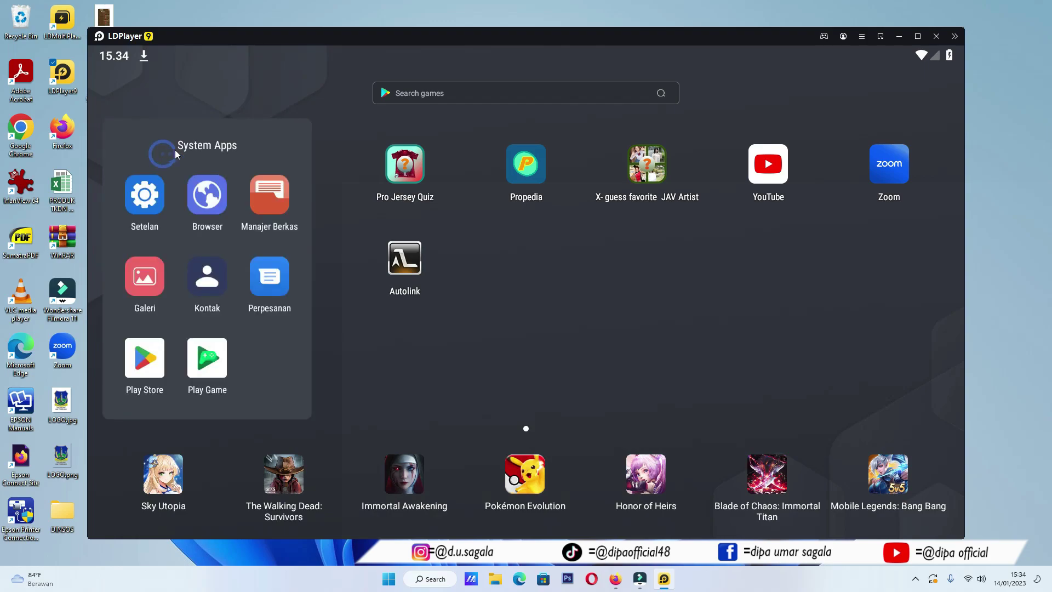
click(266, 190)
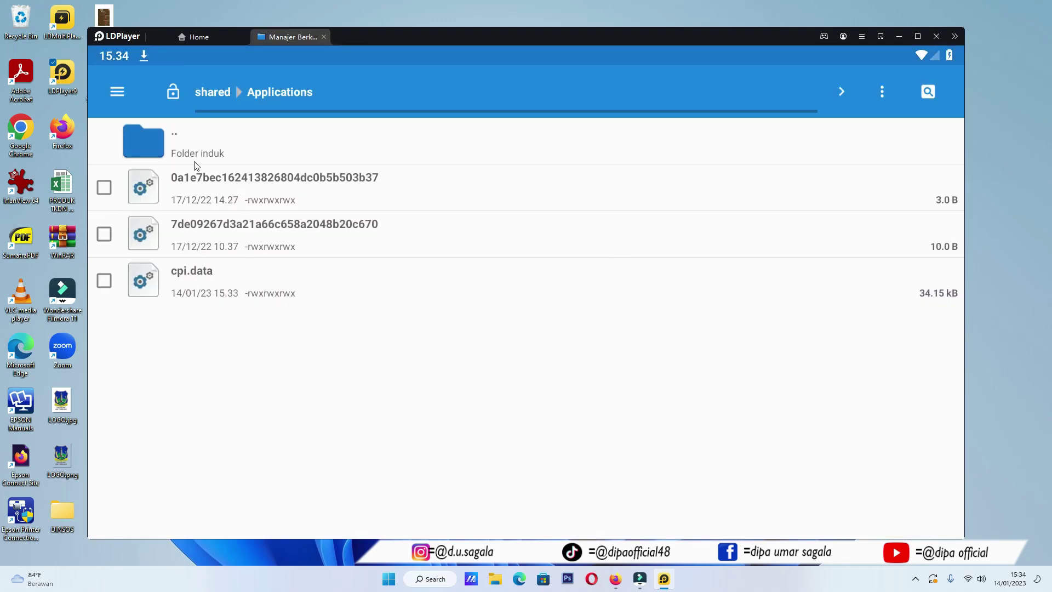
Go from the shared Applications folder up to the storage root and open the Pictures folder
click(173, 146)
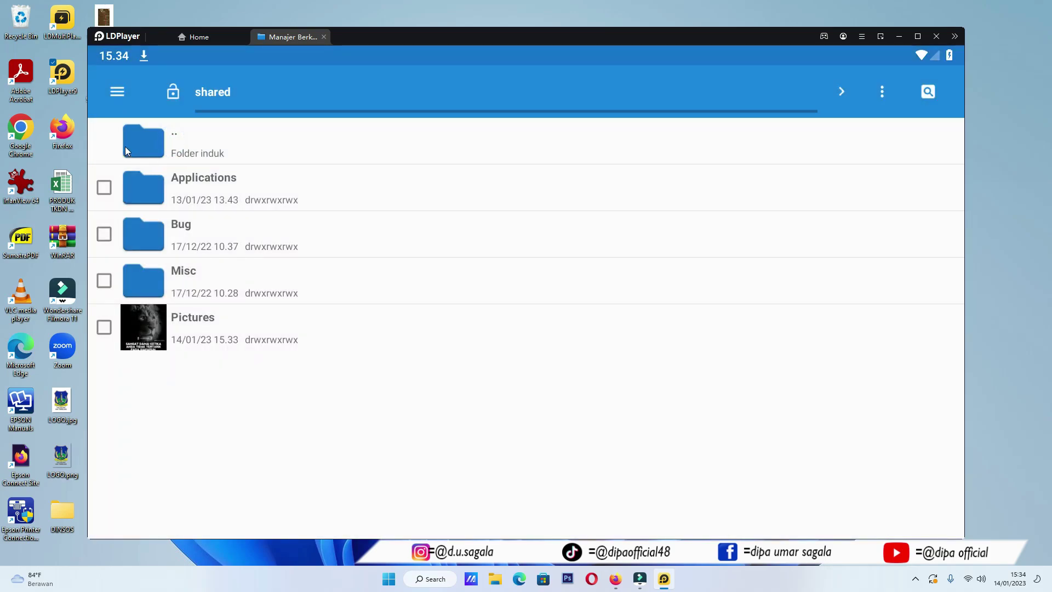
click(125, 146)
scroll(254, 370, down, 5)
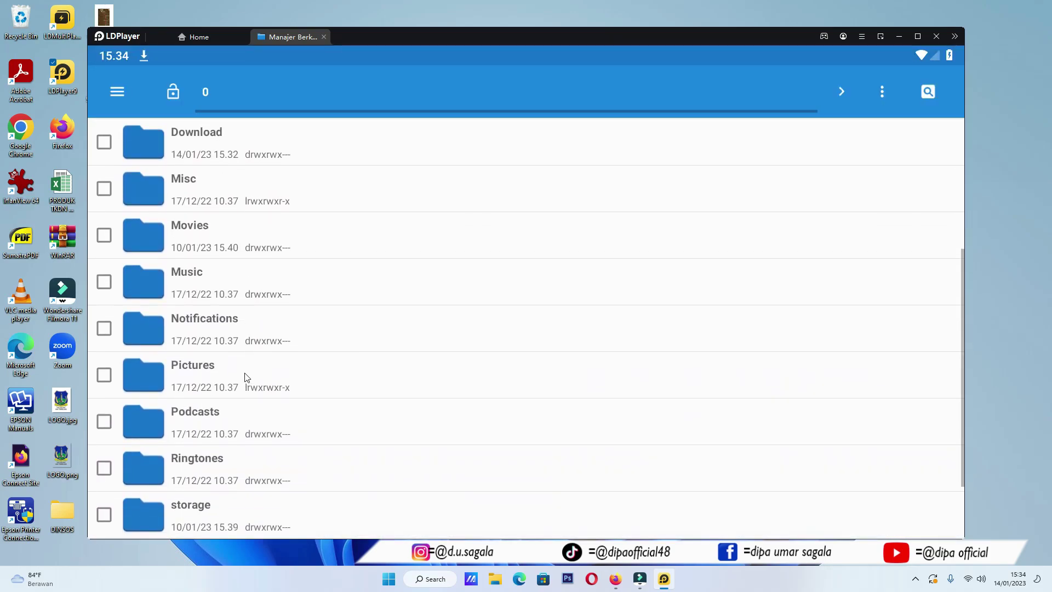
click(157, 293)
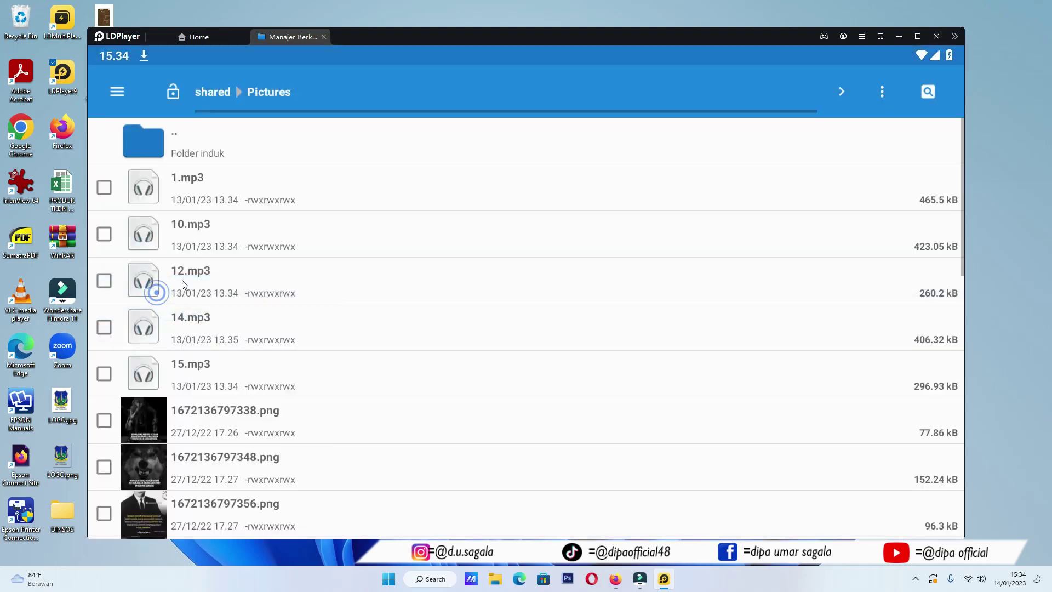
Select the b2eb7aef, d3a24362 and e5660c5a XML files and XLM project 1.xml in the shared Pictures folder
scroll(232, 179, down, 11)
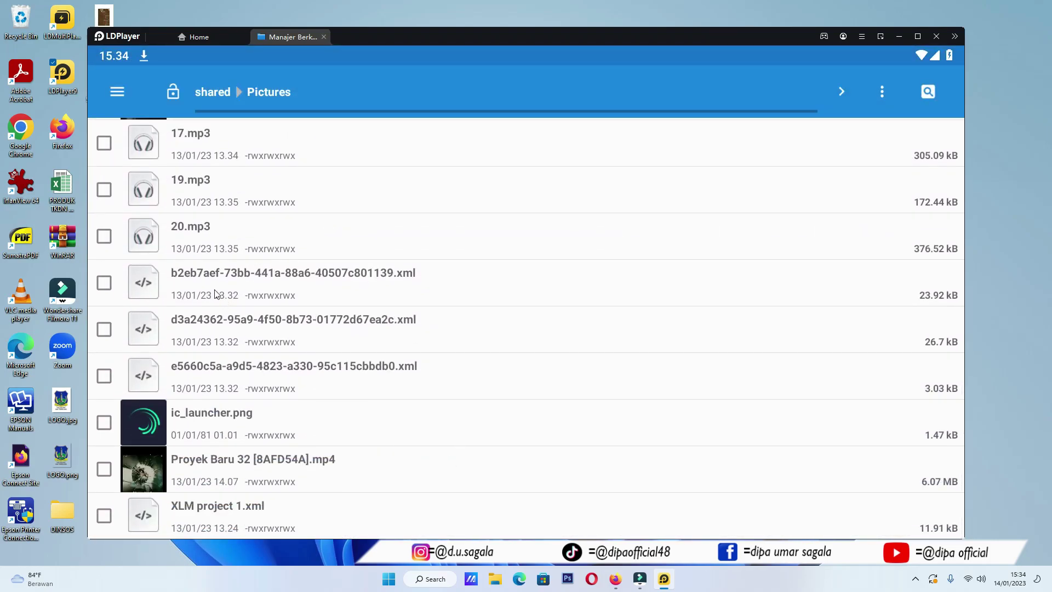
click(104, 283)
click(106, 330)
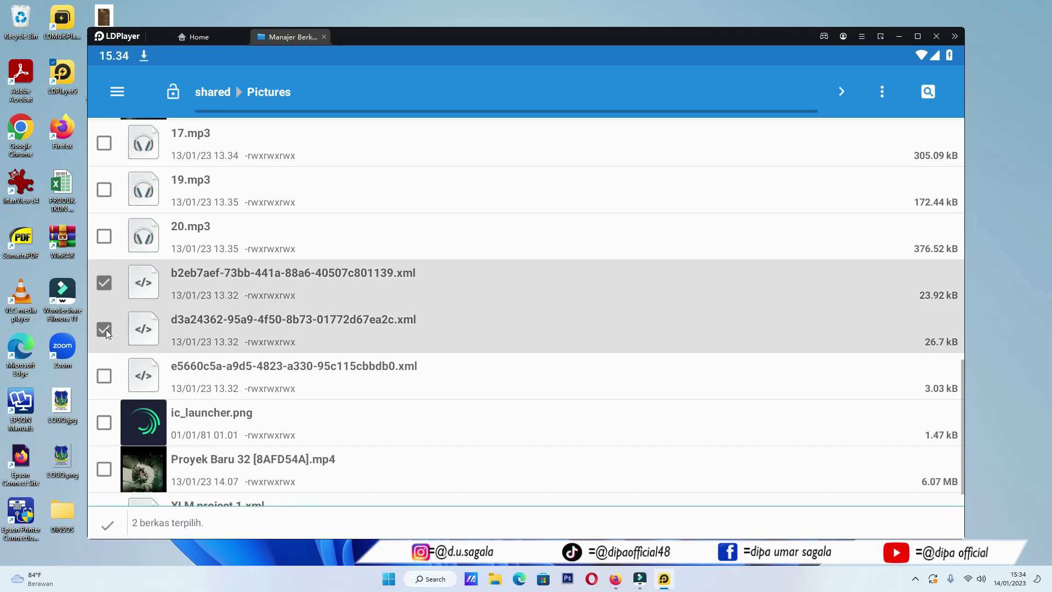
click(104, 376)
scroll(104, 384, down, 1)
click(105, 482)
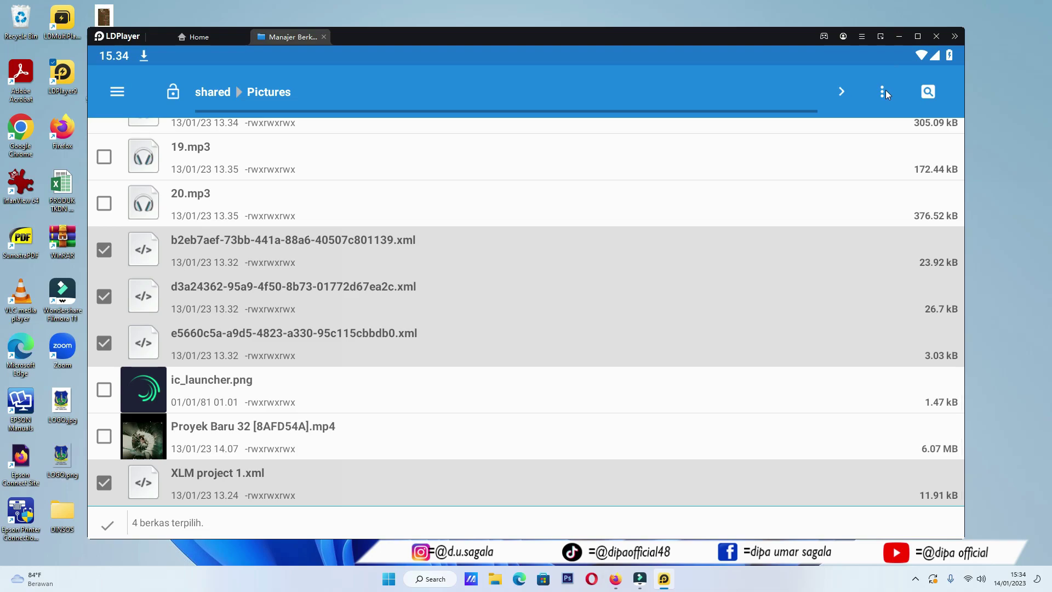
Copy the four selected XML files into the emulator's Download folder with Salin terpilih di sini, and close Manajer Berkas
scroll(269, 186, up, 10)
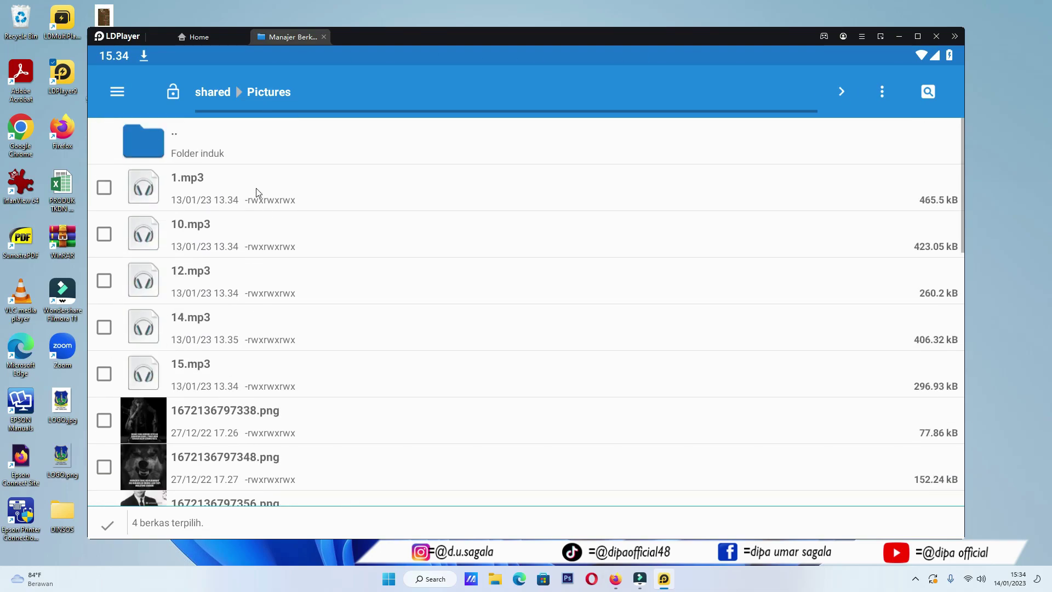
click(146, 140)
click(145, 140)
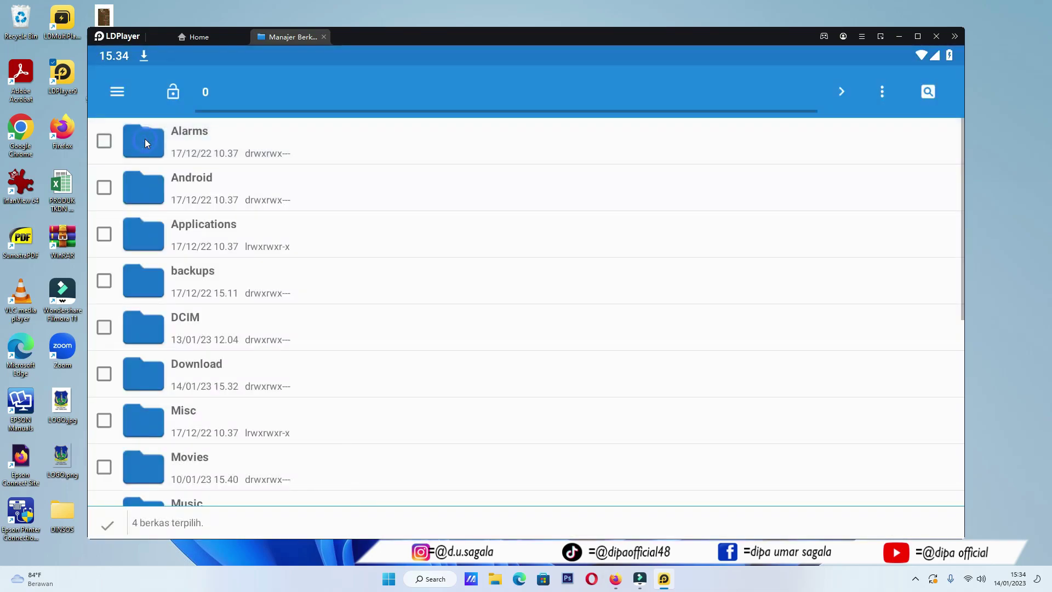
scroll(192, 181, down, 7)
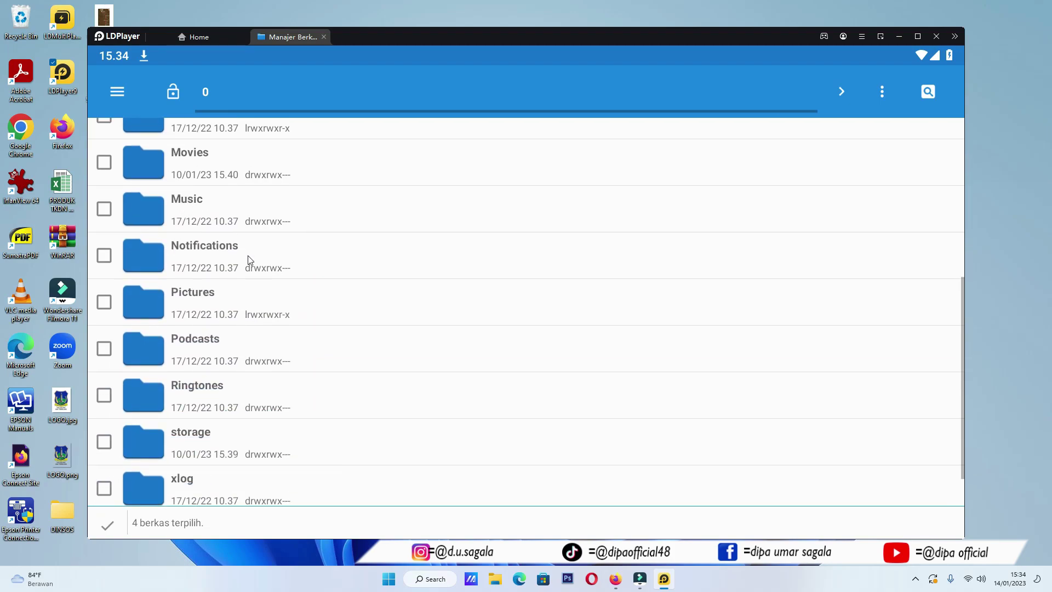
scroll(369, 345, up, 4)
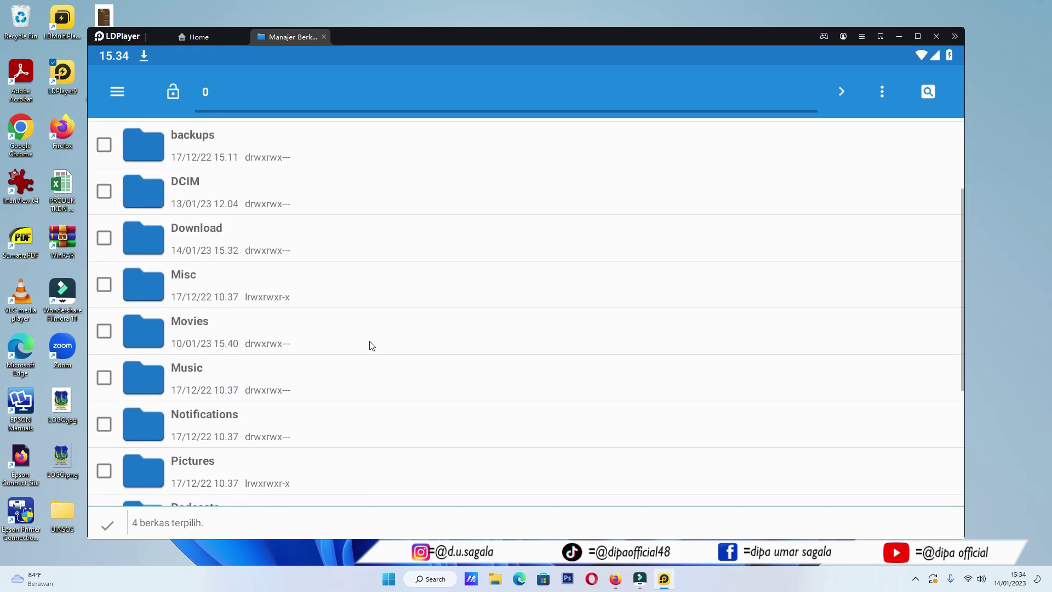
click(157, 222)
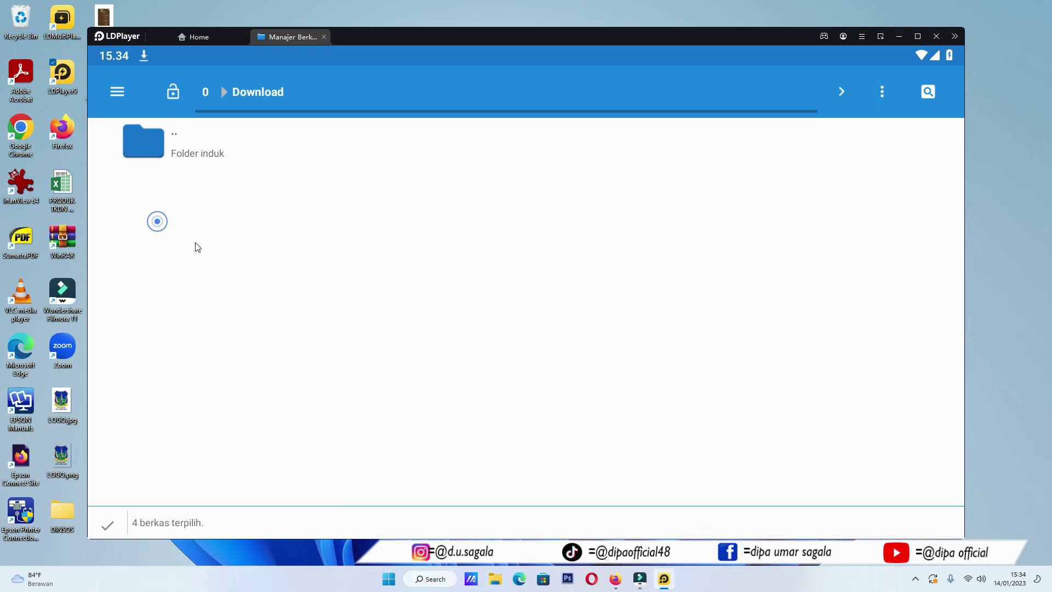
click(883, 89)
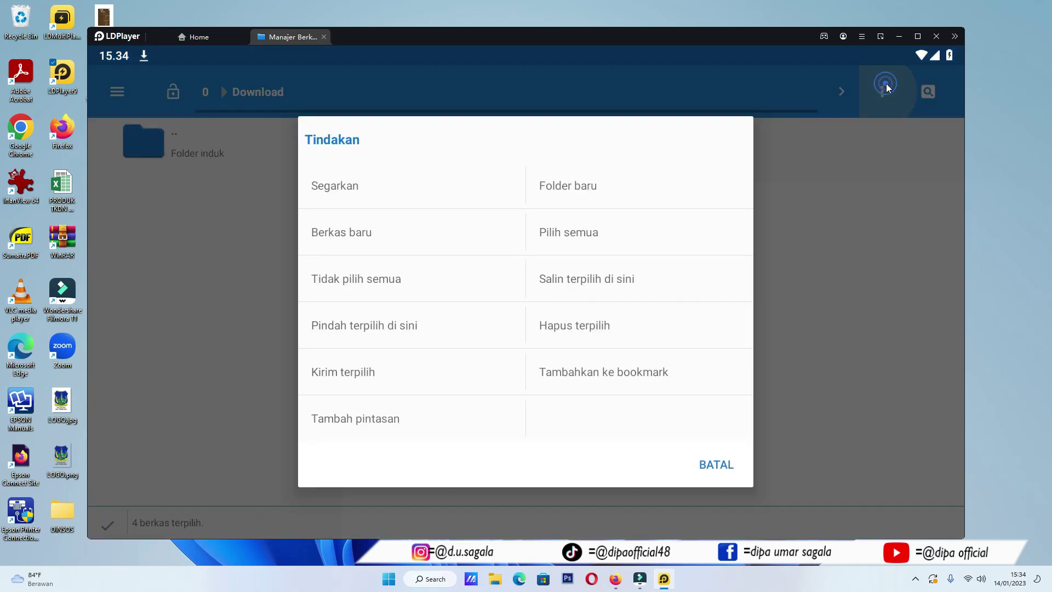
click(567, 280)
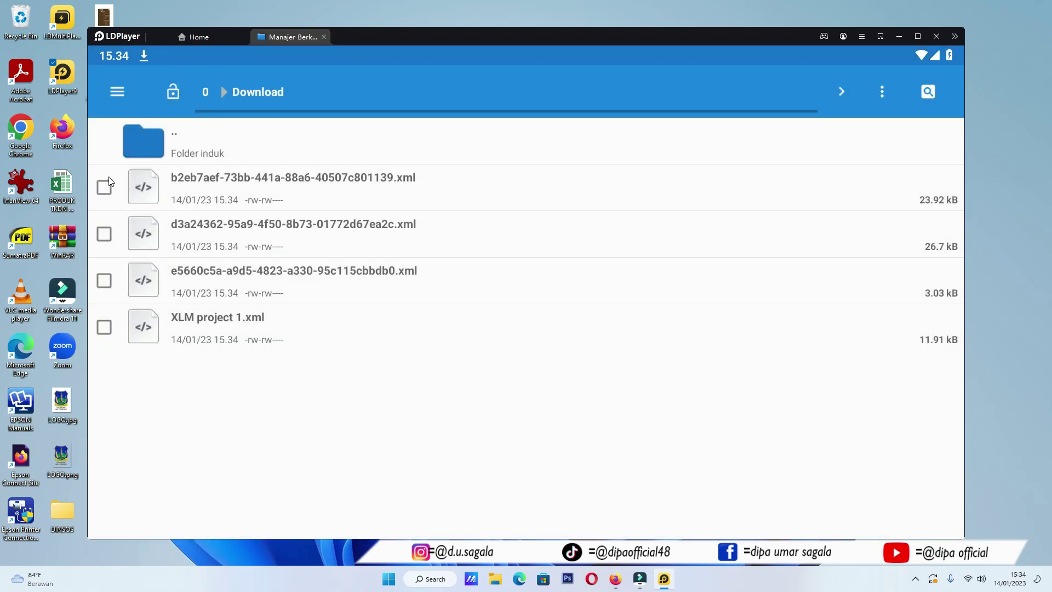
click(324, 36)
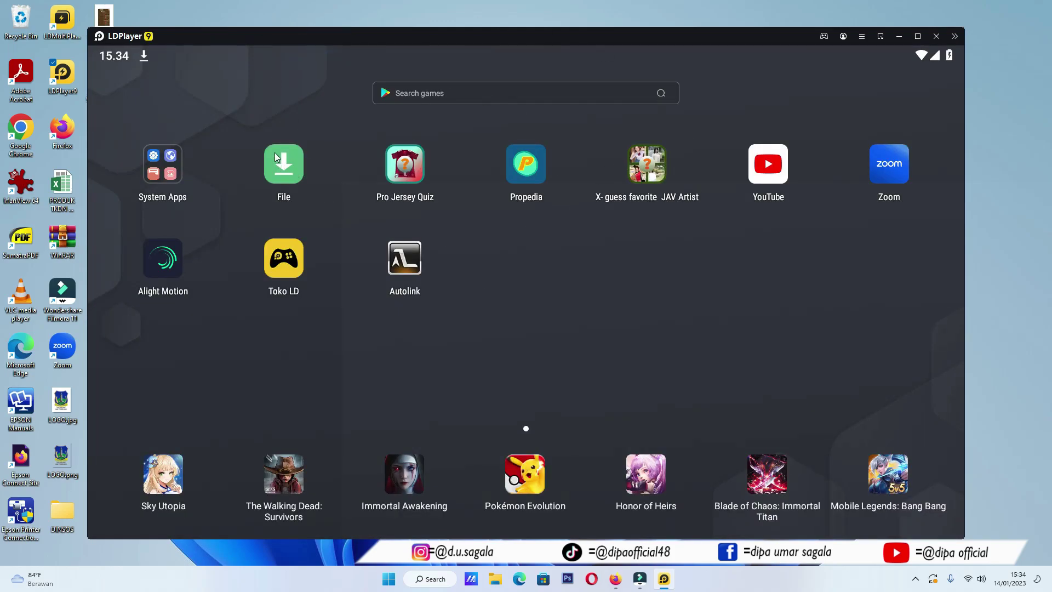
Open the File app and share the XLM project 1 file to Alight Motion to import it as a project
click(298, 162)
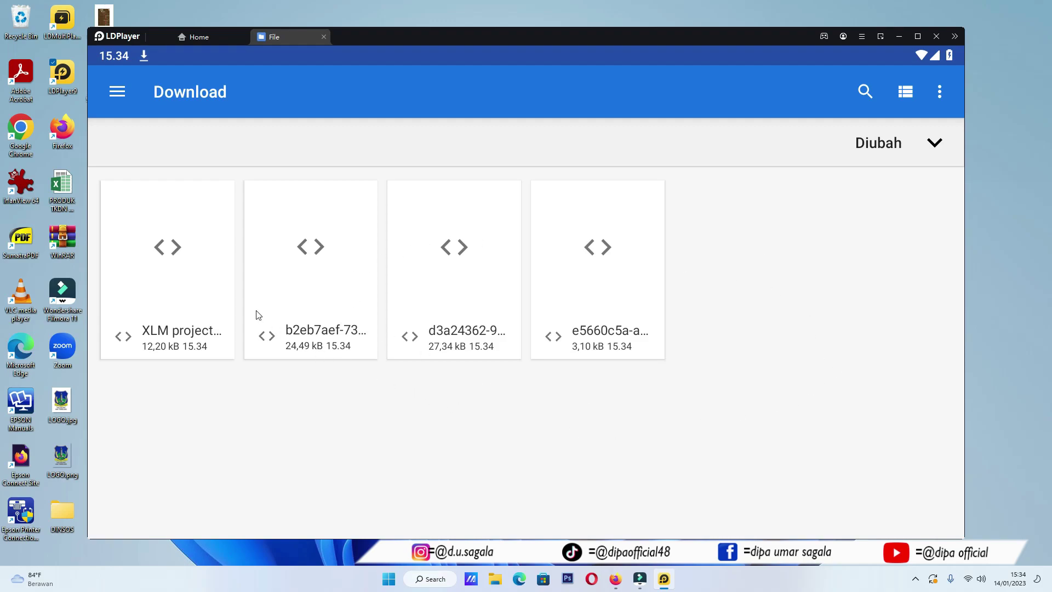
click(167, 287)
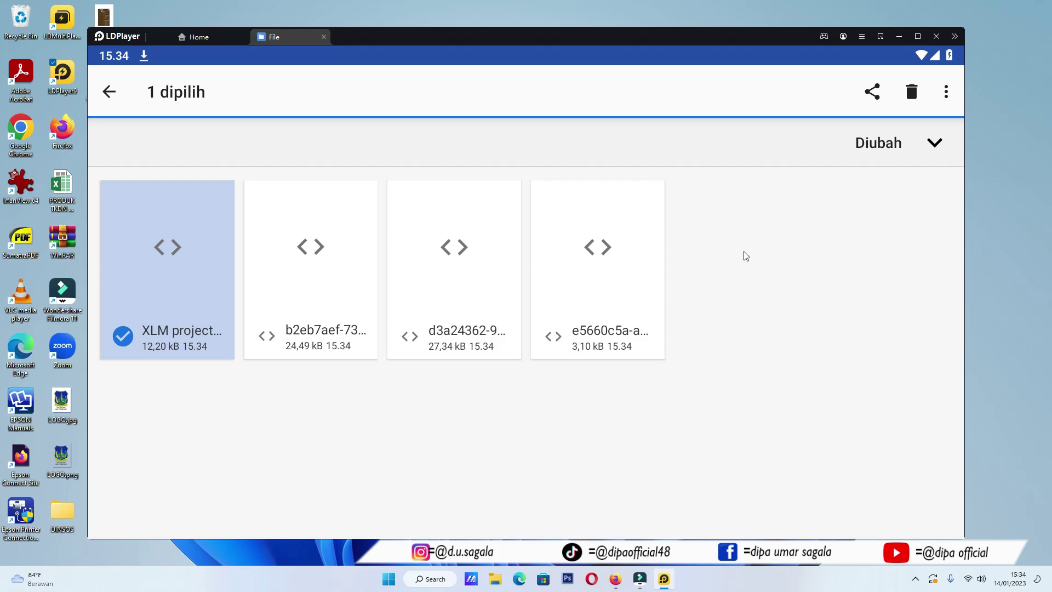
click(948, 93)
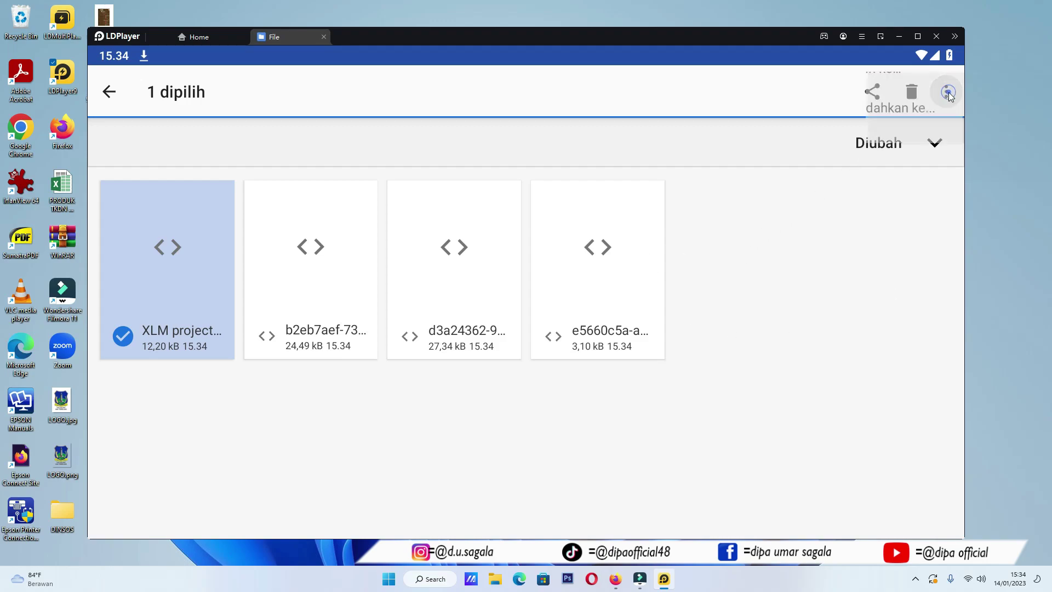
click(864, 98)
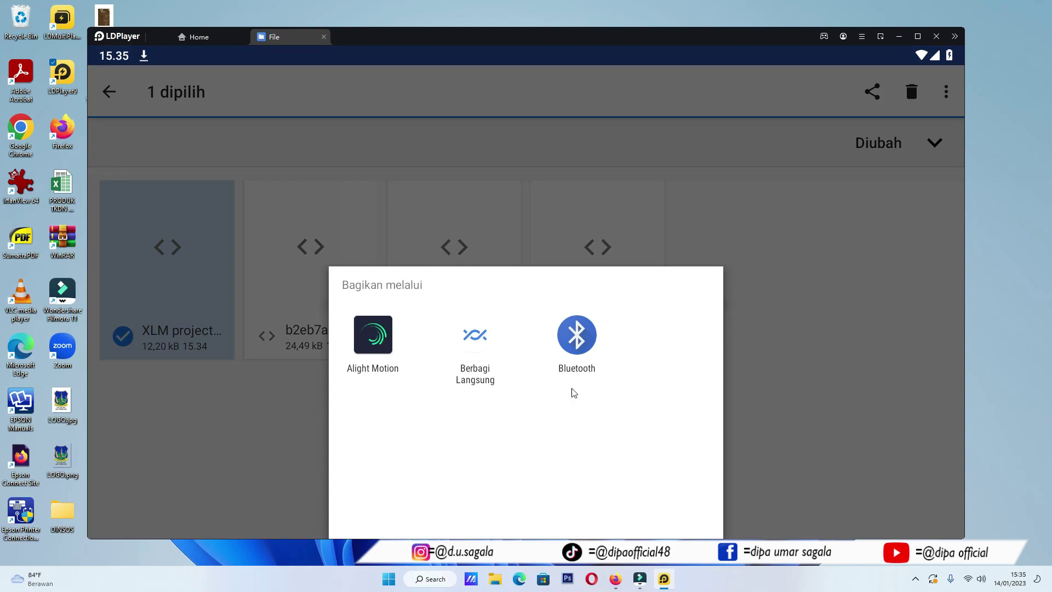
click(365, 342)
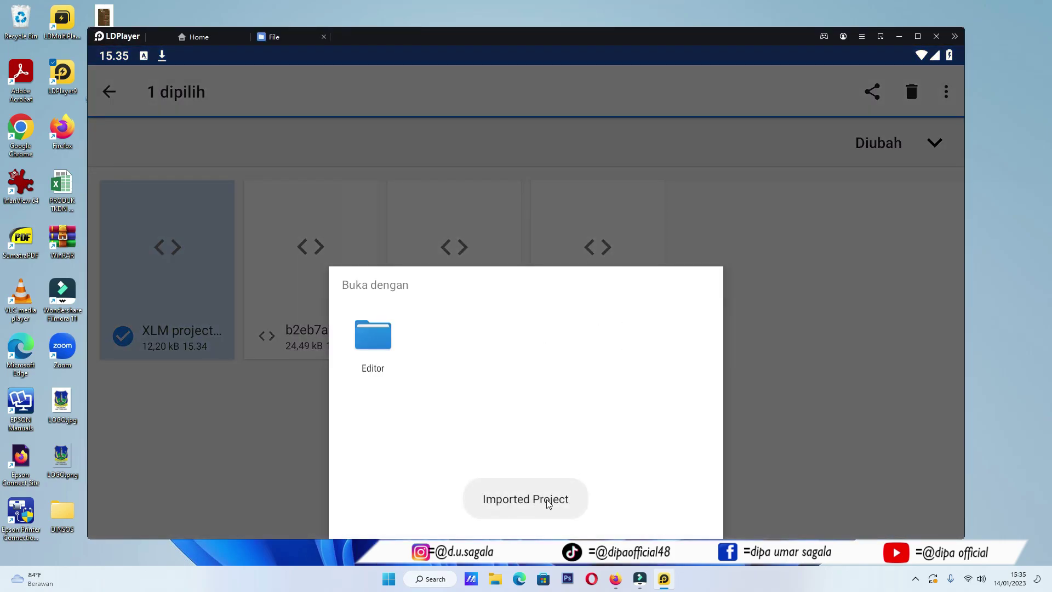
click(768, 328)
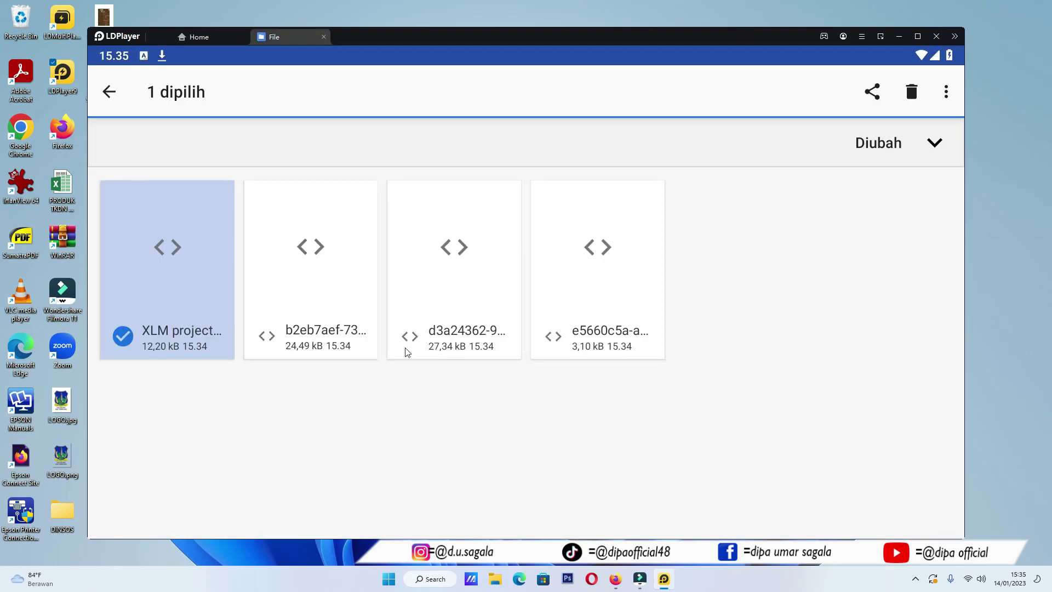
Deselect the XLM project 1 file and open Alight Motion from the emulator's home screen
click(123, 336)
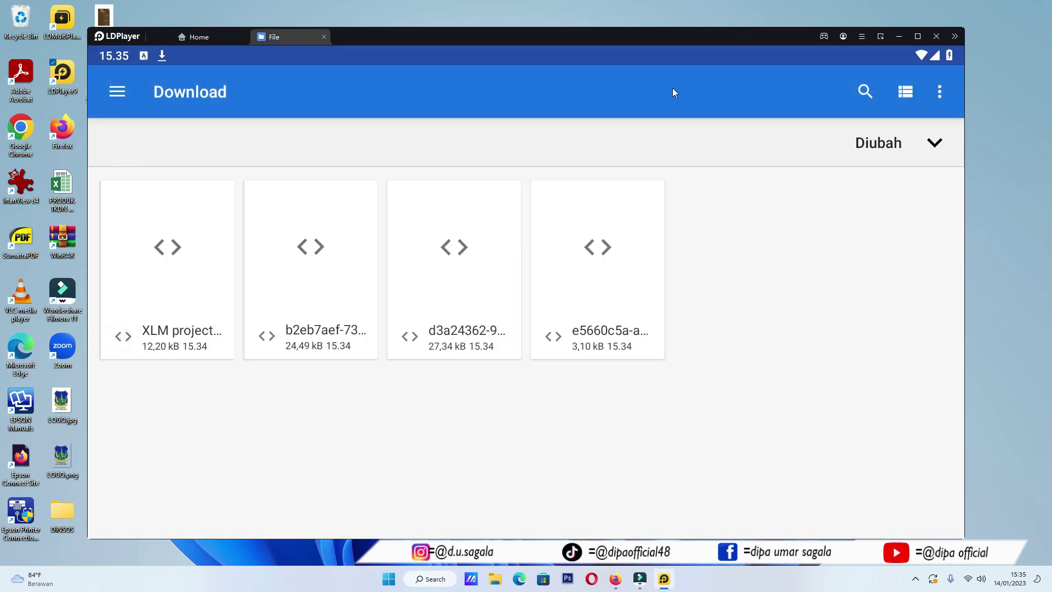
click(218, 35)
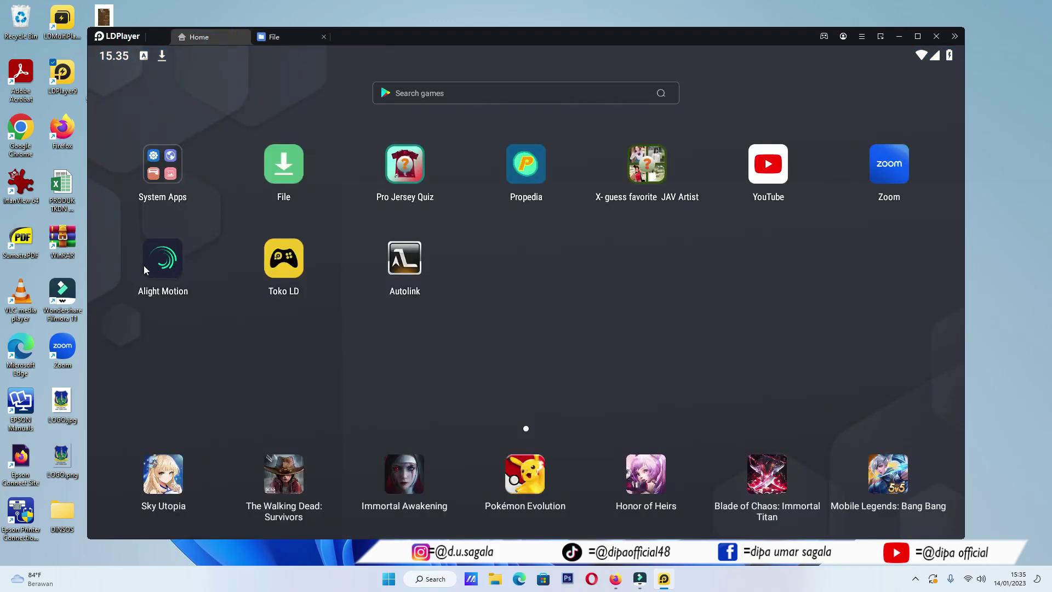
click(145, 265)
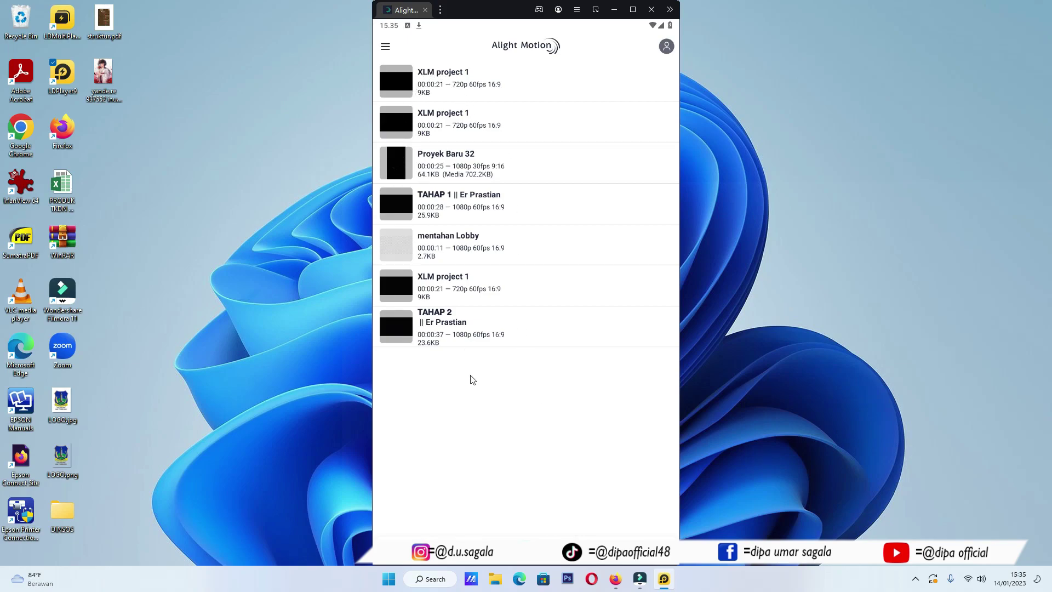
Select all seven existing projects in Alight Motion's project list and delete them
click(393, 72)
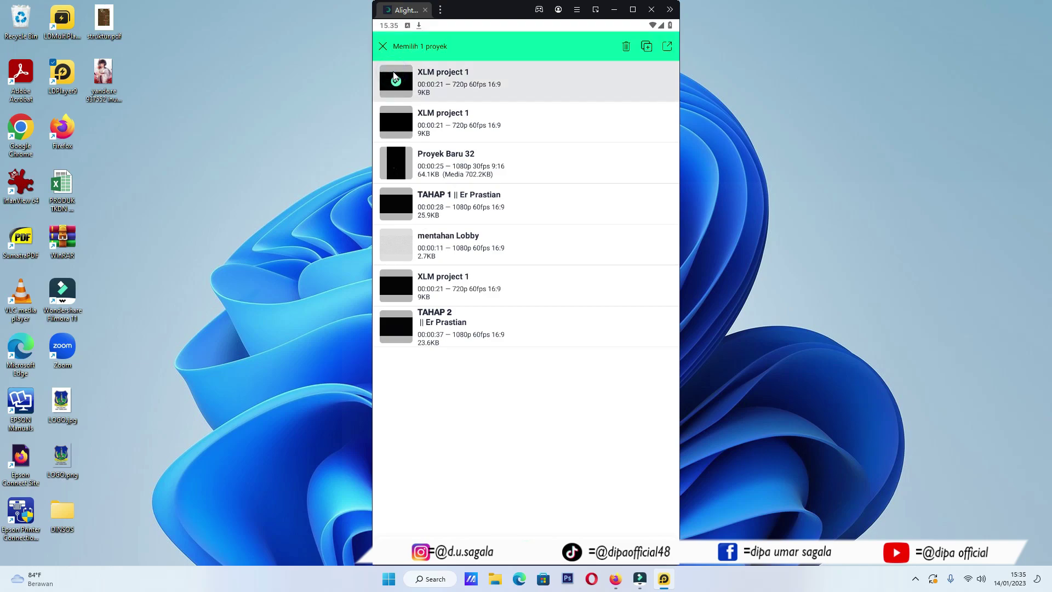
click(393, 132)
click(392, 165)
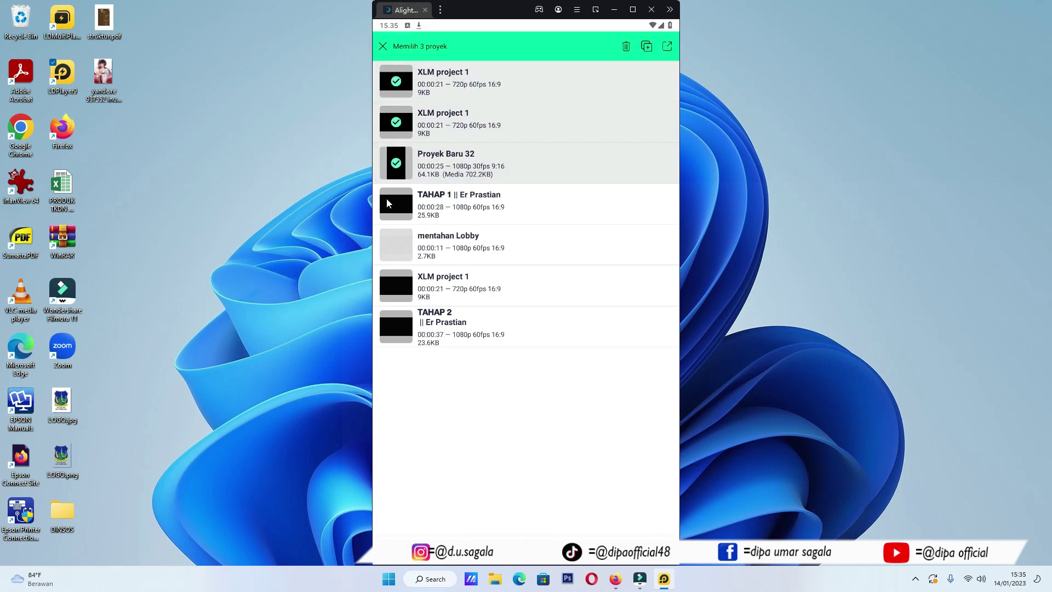
click(386, 199)
click(392, 245)
click(392, 292)
click(393, 326)
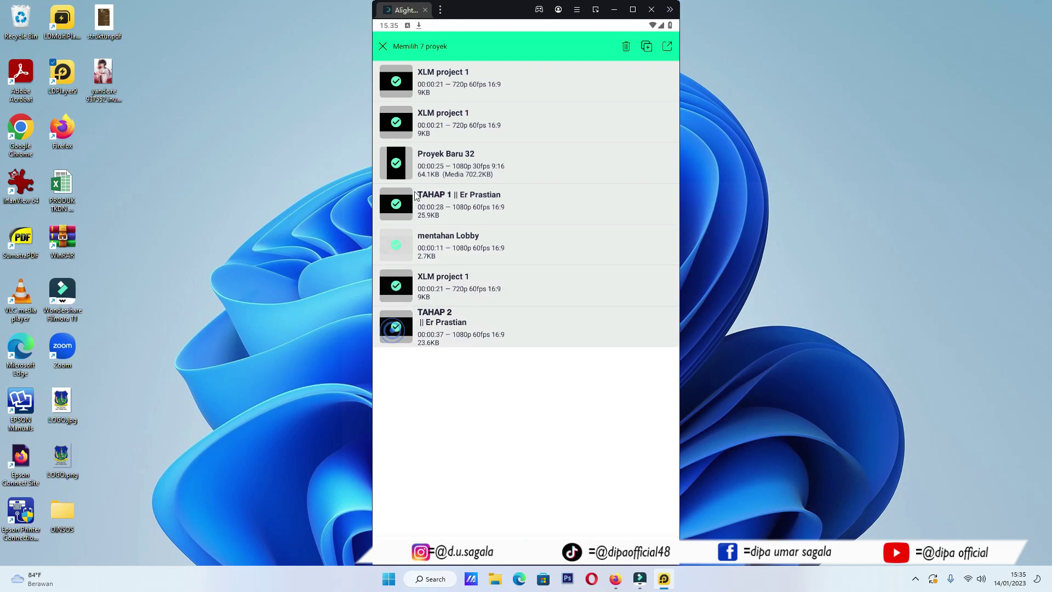
click(627, 47)
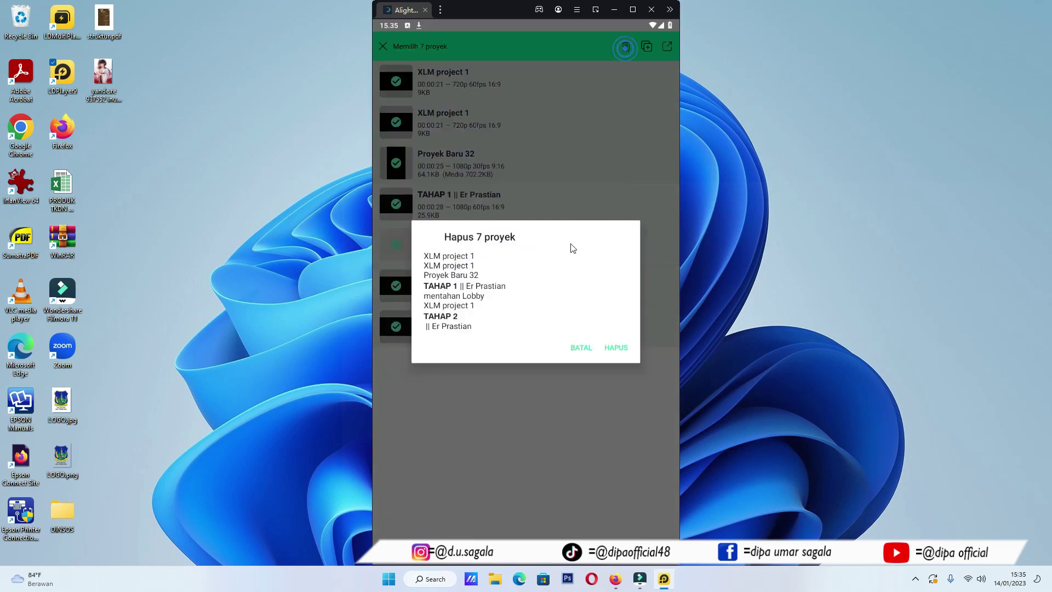
click(614, 351)
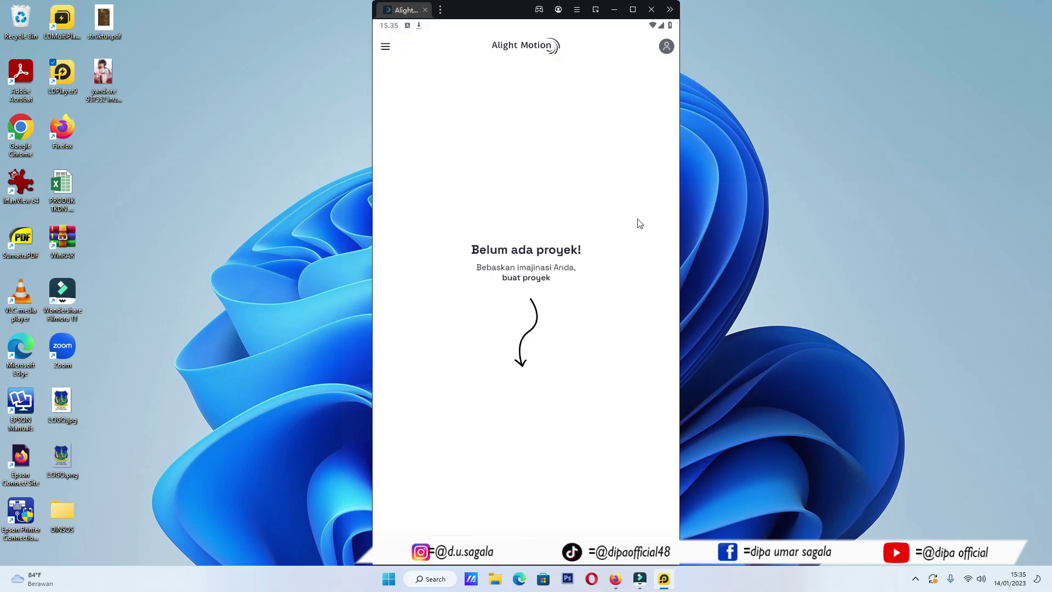
Switch to the File app and select the d3a24362 XML file in the Download folder
click(440, 10)
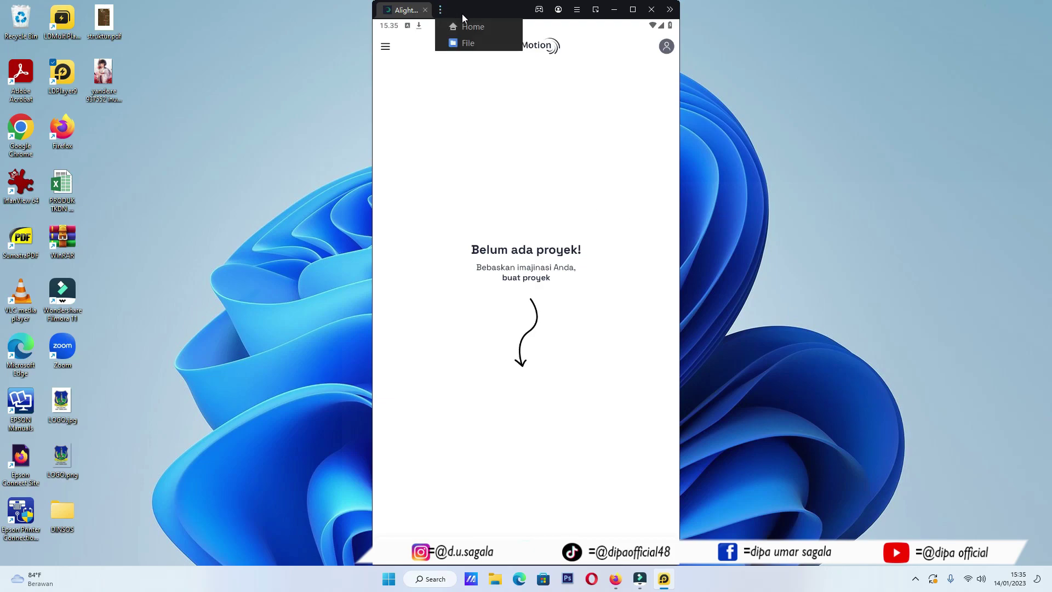
click(468, 42)
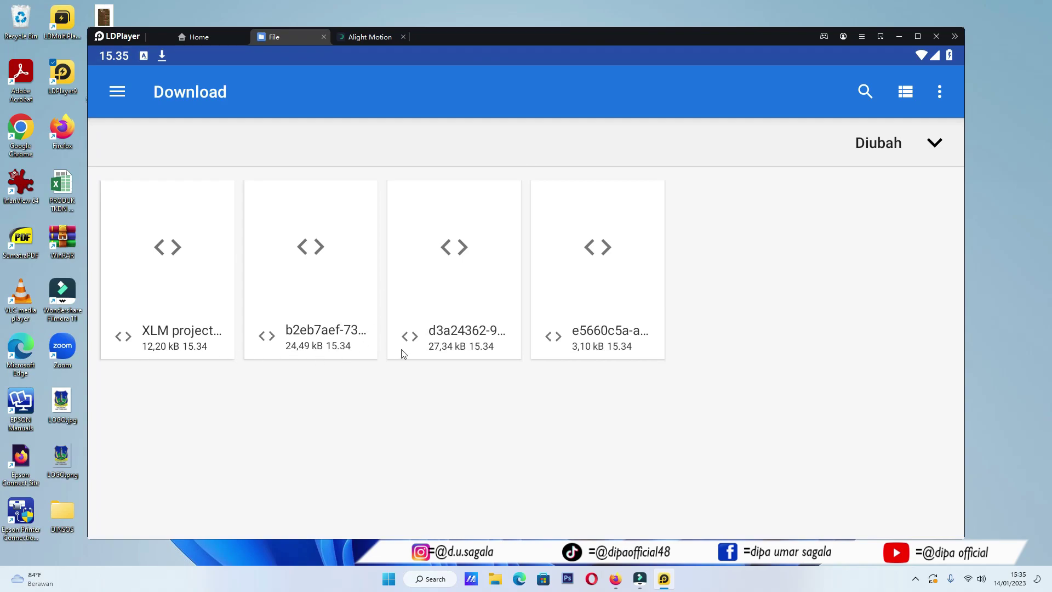
click(455, 315)
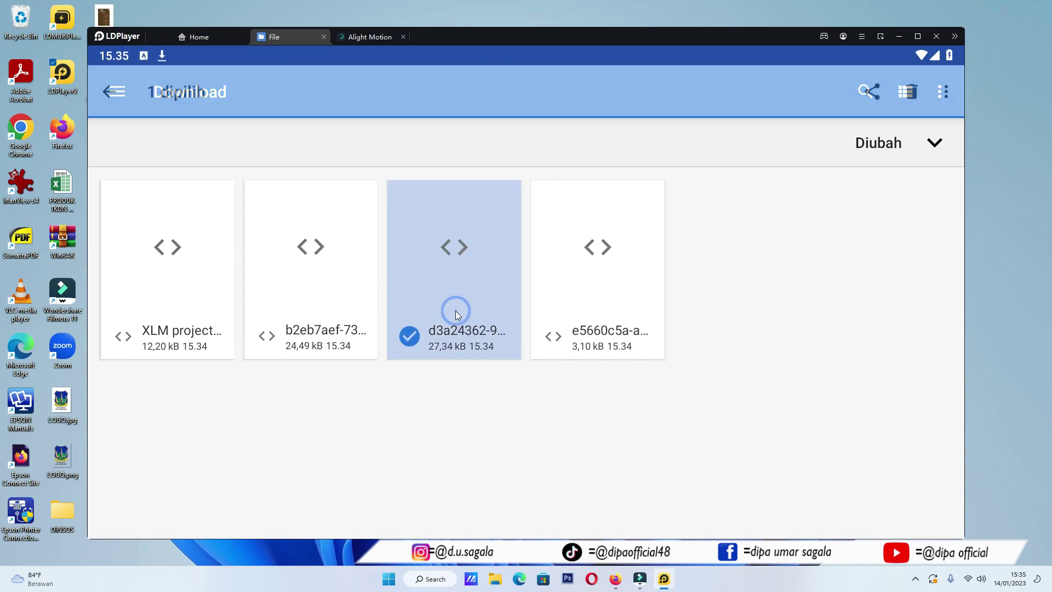
click(946, 95)
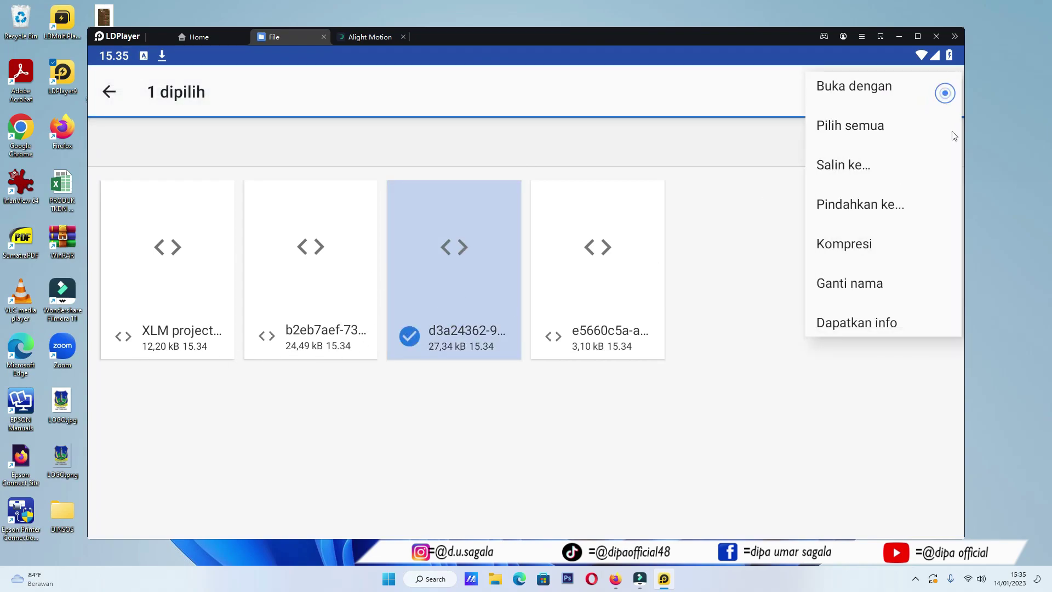
click(840, 93)
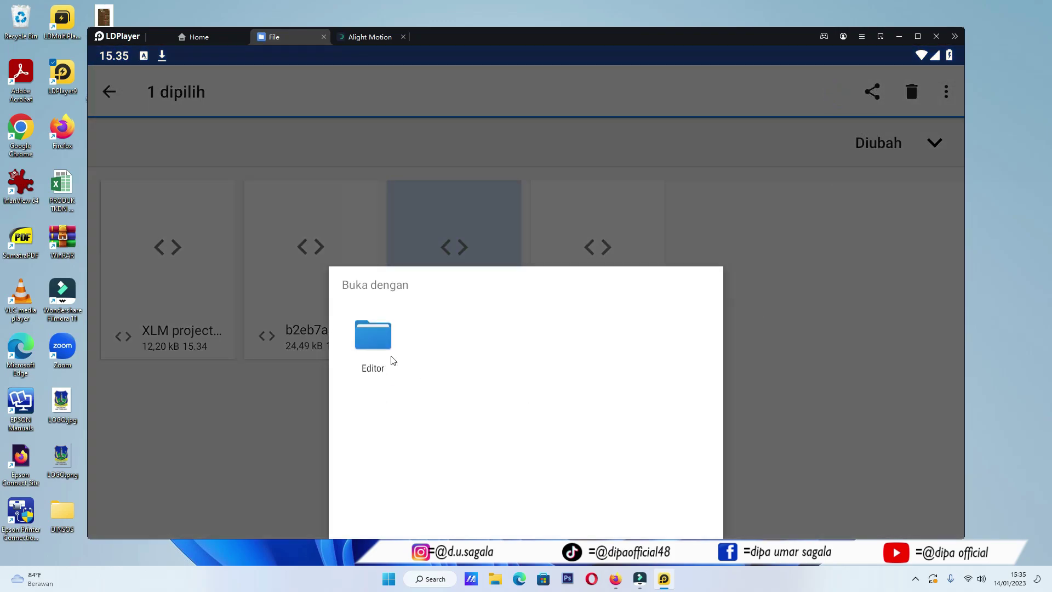
click(754, 361)
click(876, 94)
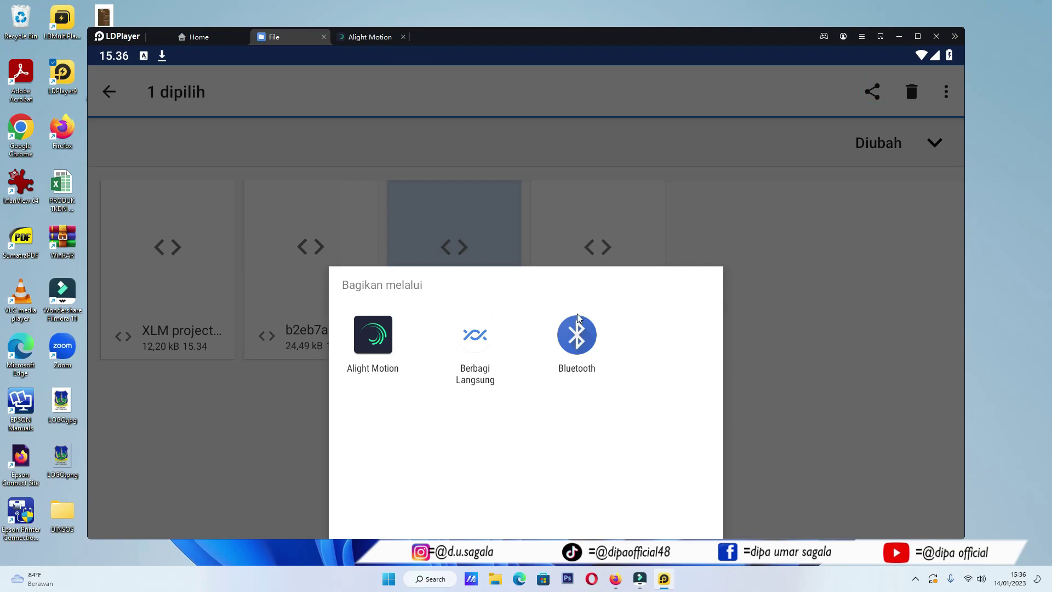
click(699, 199)
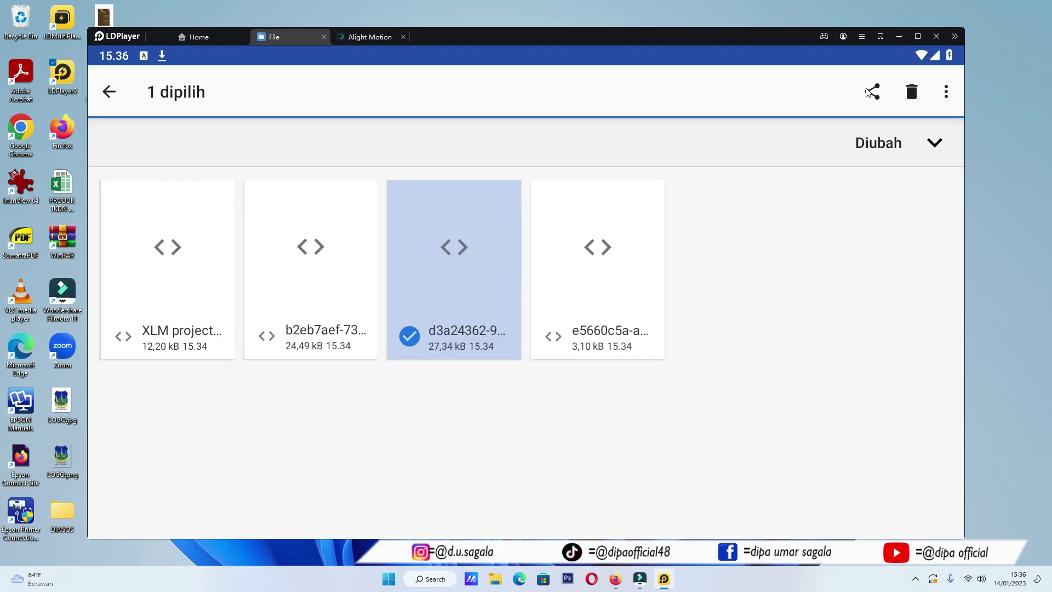
click(946, 92)
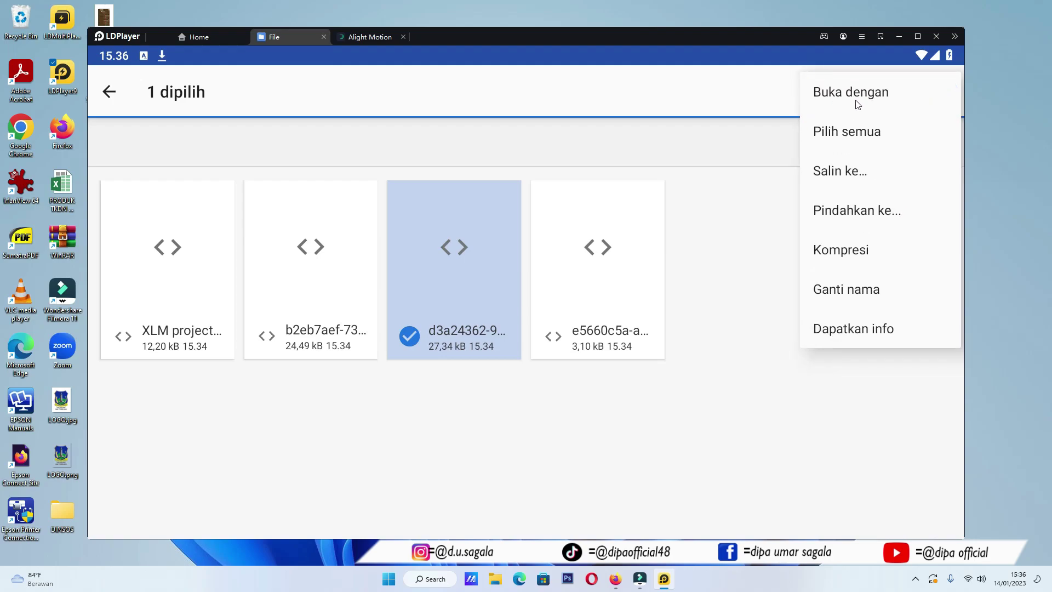
click(705, 102)
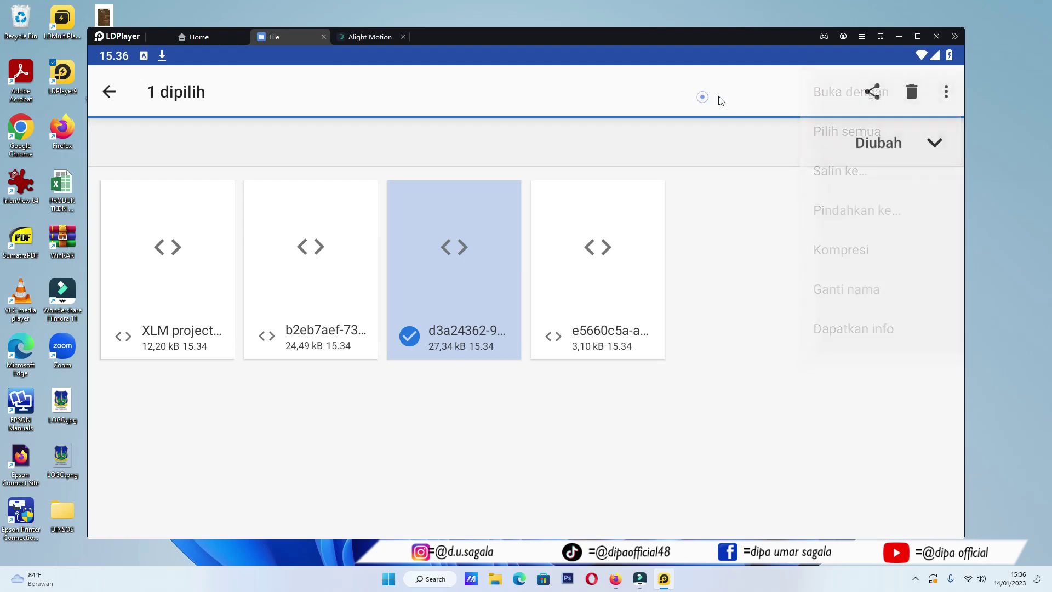
Share the selected d3a24362 XML file to Alight Motion to import it, and switch to Alight Motion
click(872, 94)
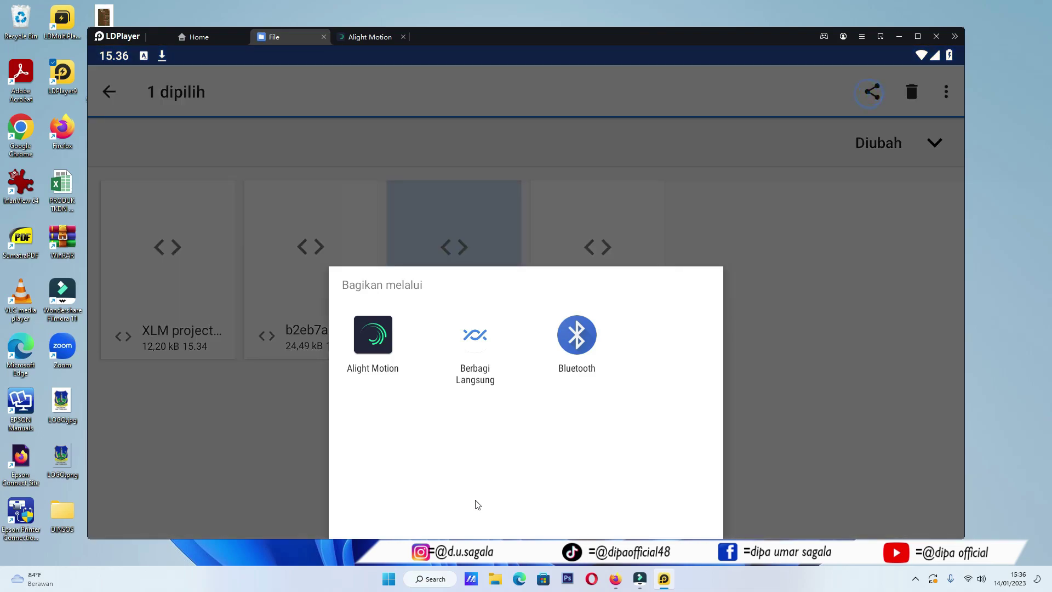
click(371, 336)
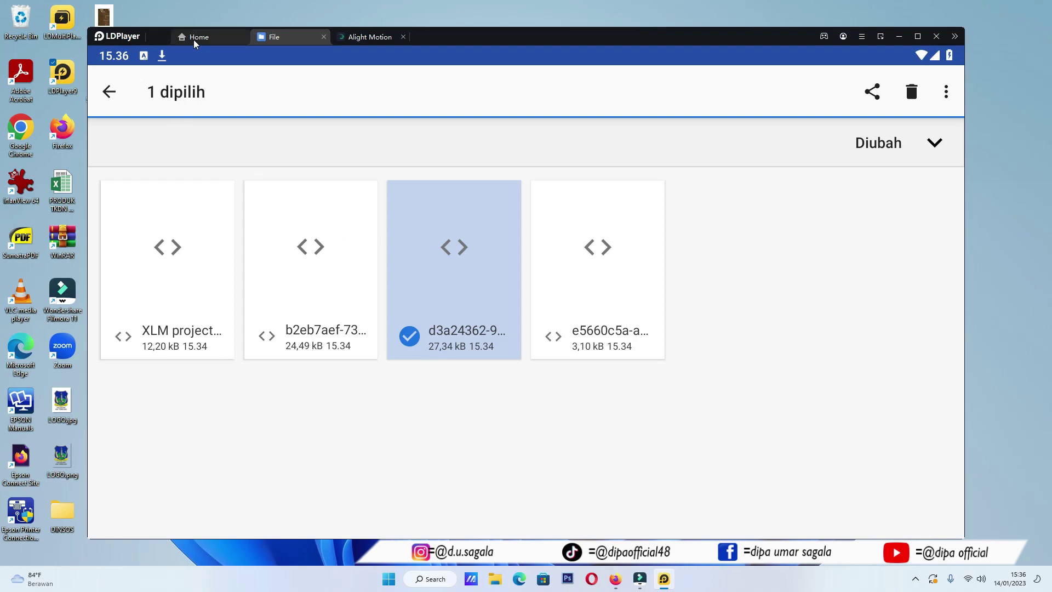
click(369, 37)
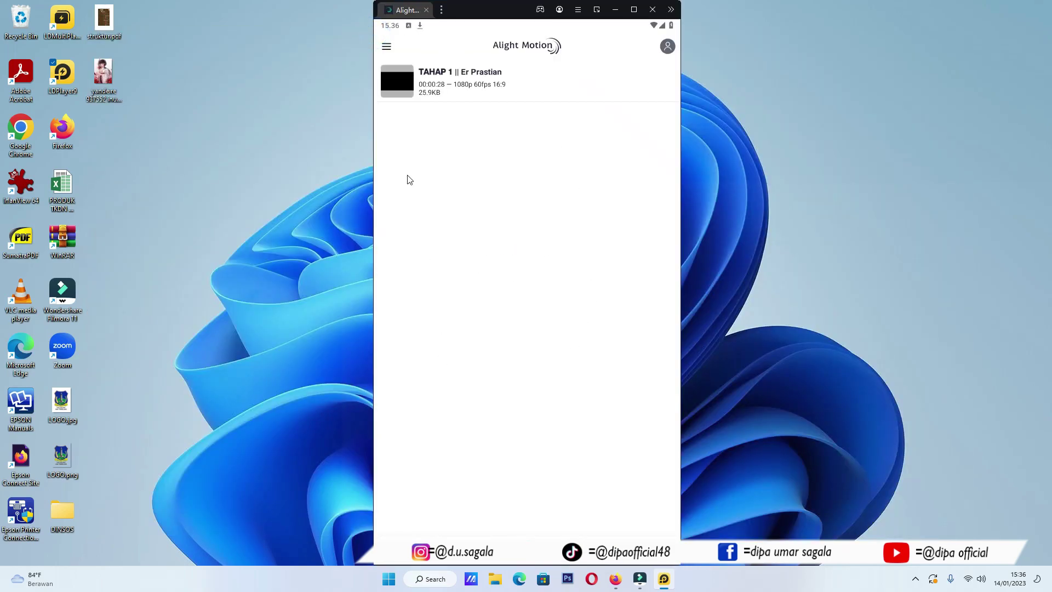
Open the imported TAHAP 1 project, play and pause its timeline preview, and leave the project
click(405, 86)
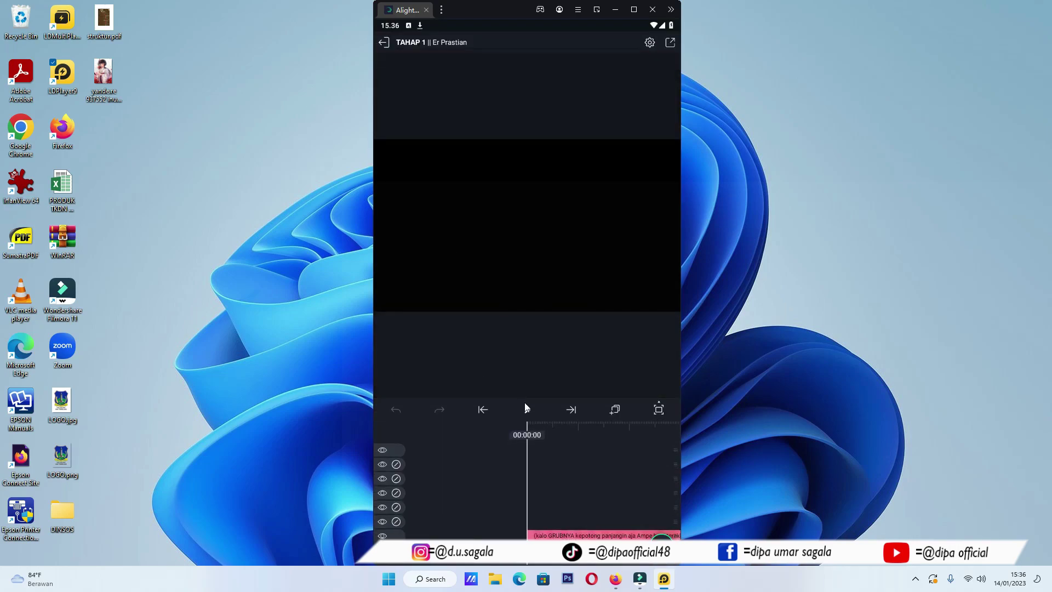
click(525, 412)
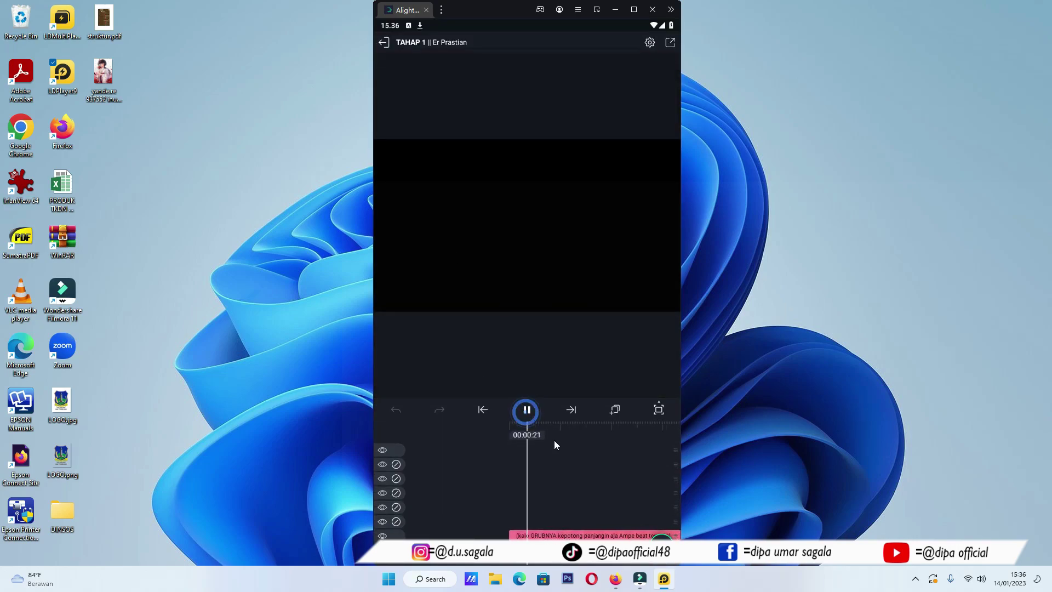
click(528, 414)
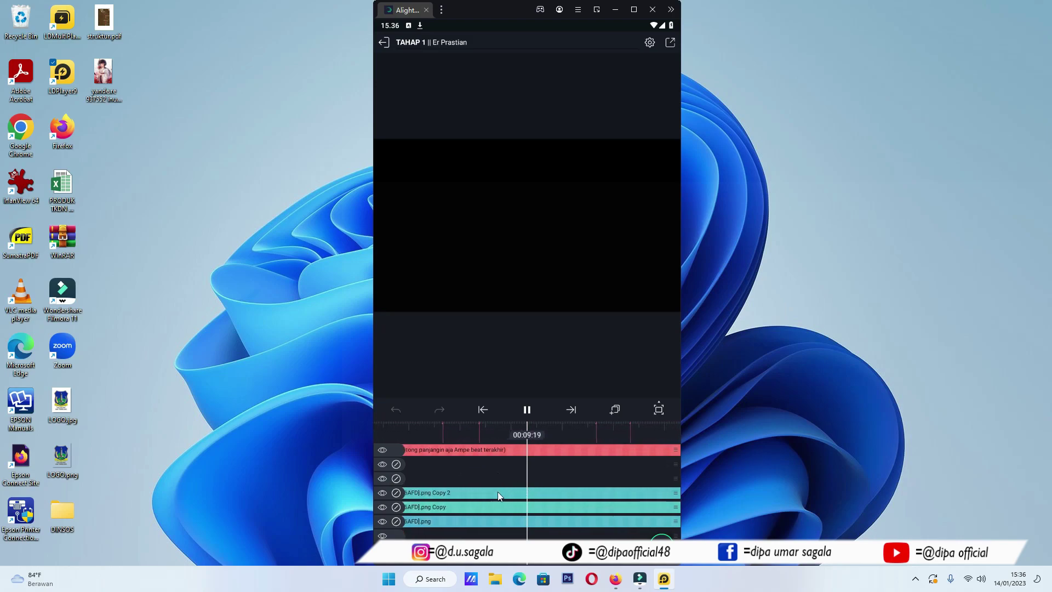
click(528, 411)
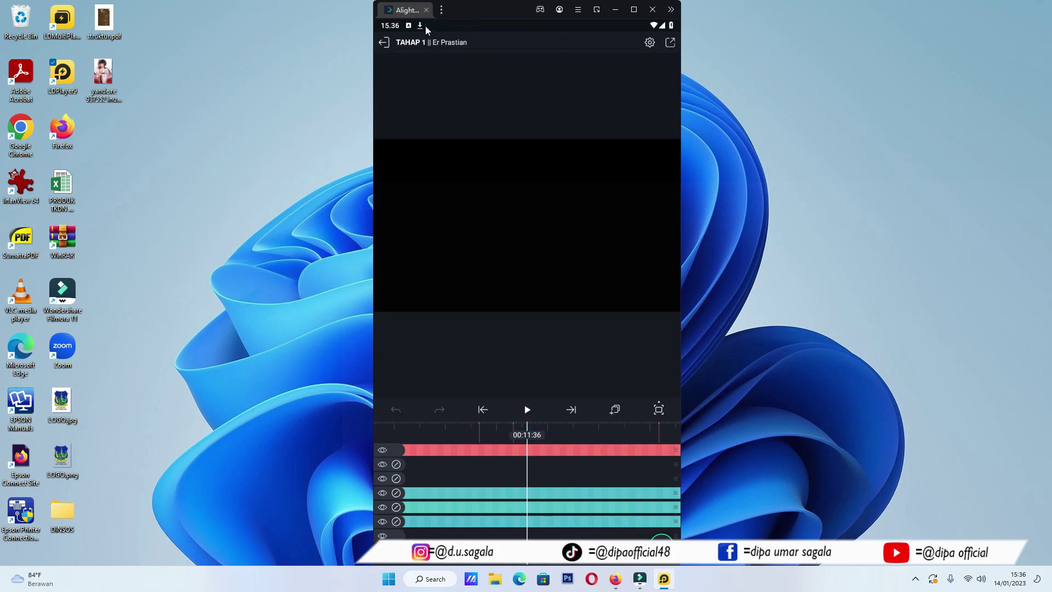
click(461, 356)
click(383, 42)
click(382, 41)
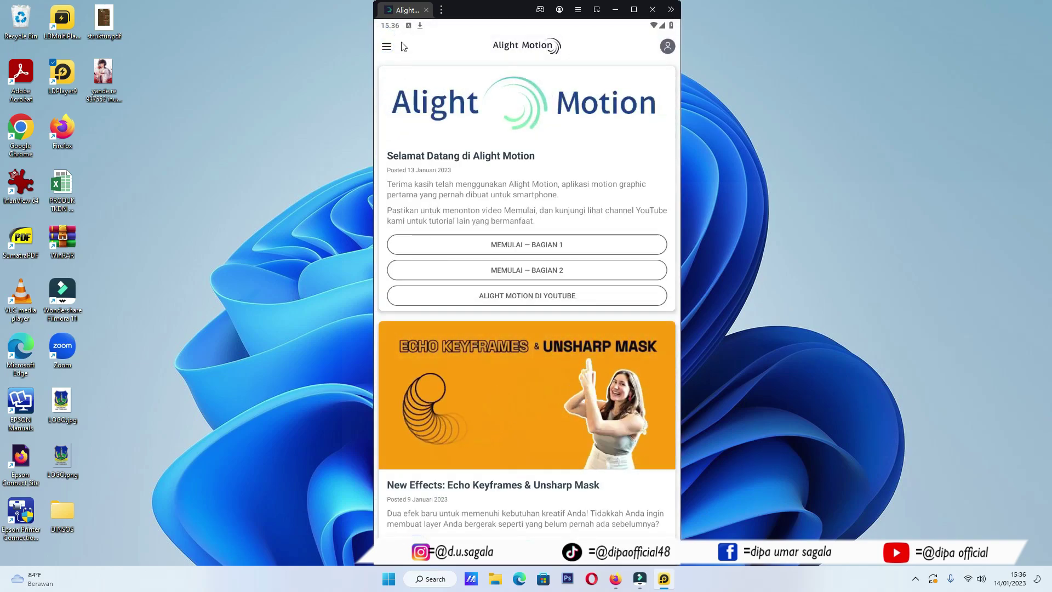
Close the LDPlayer emulator, confirming with Keluar
click(652, 9)
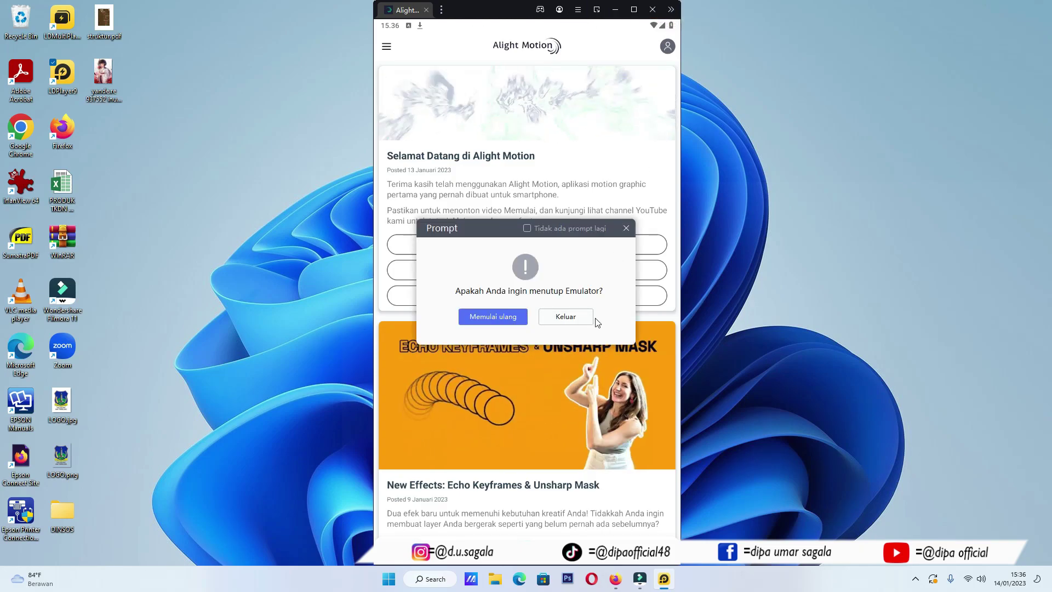
click(567, 316)
click(500, 215)
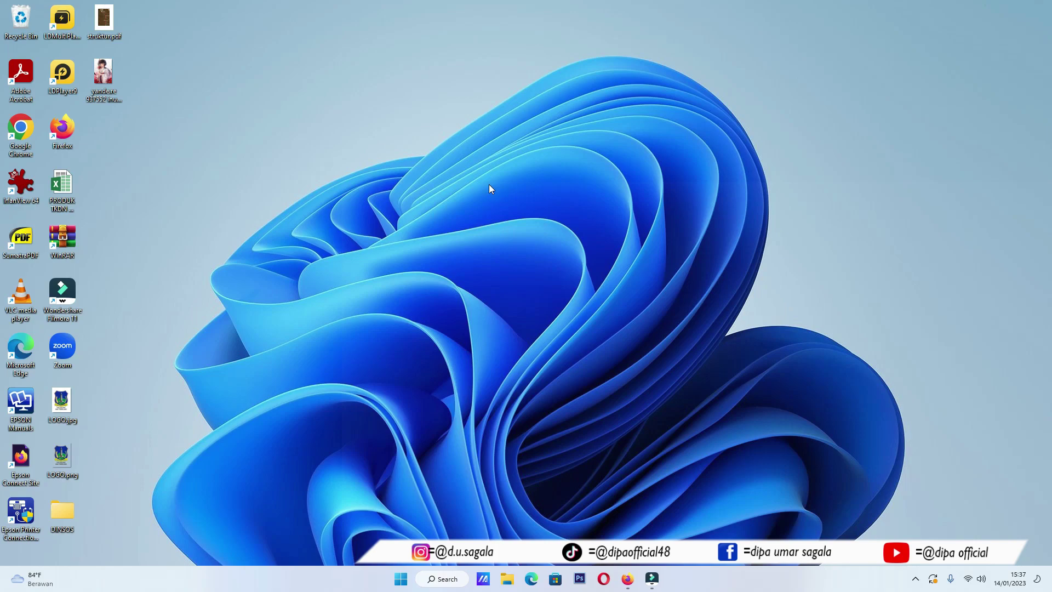
click(916, 579)
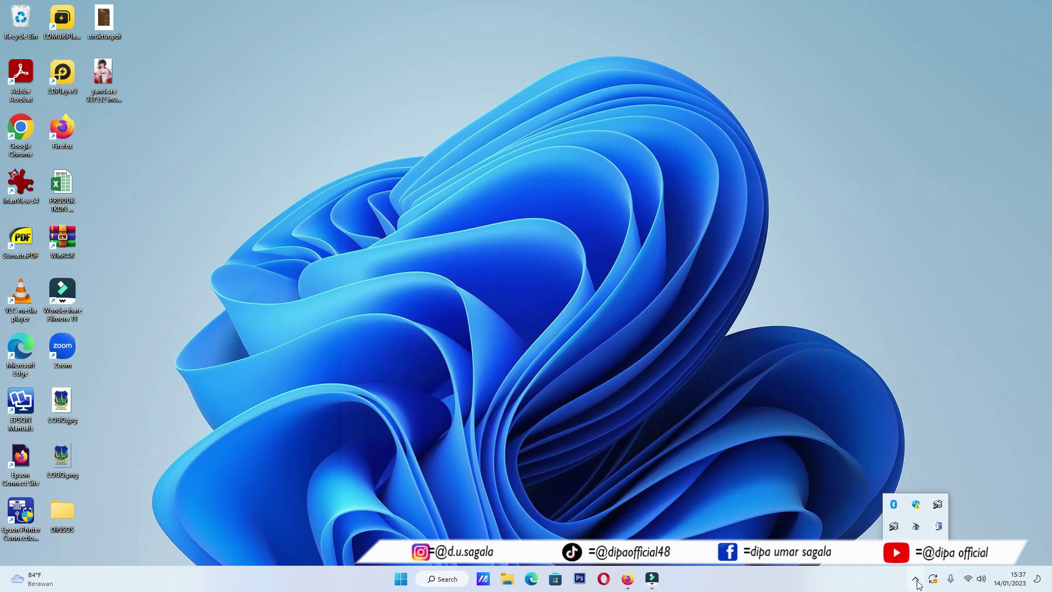
click(622, 338)
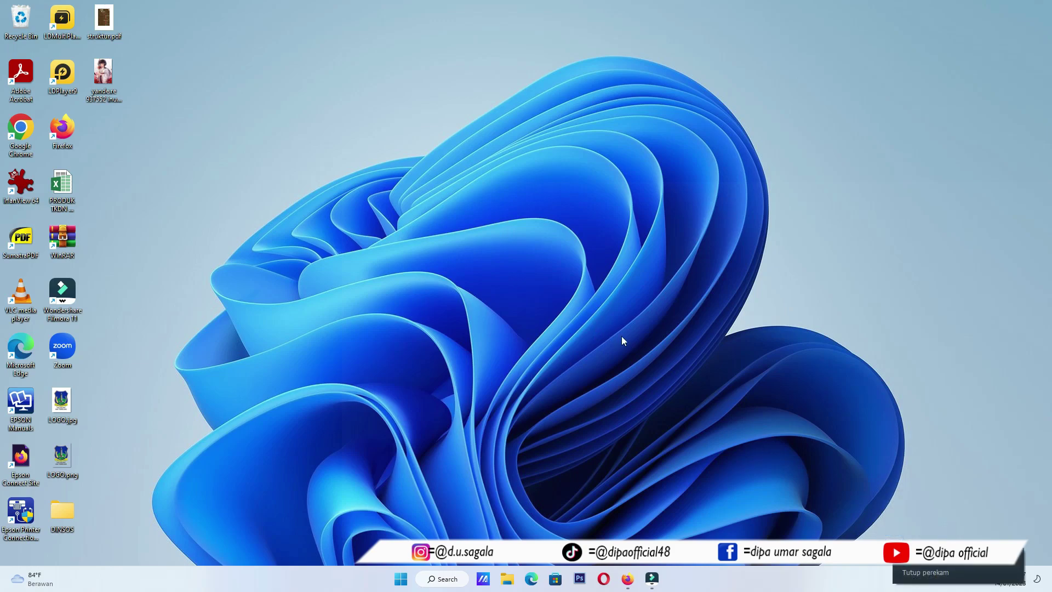
click(713, 357)
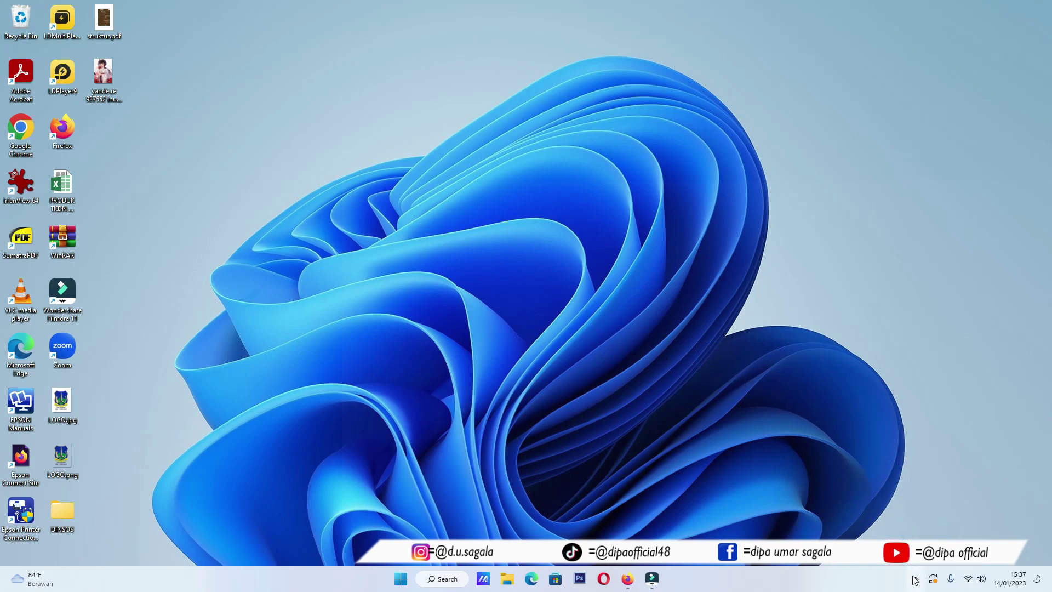
click(915, 577)
right_click(894, 548)
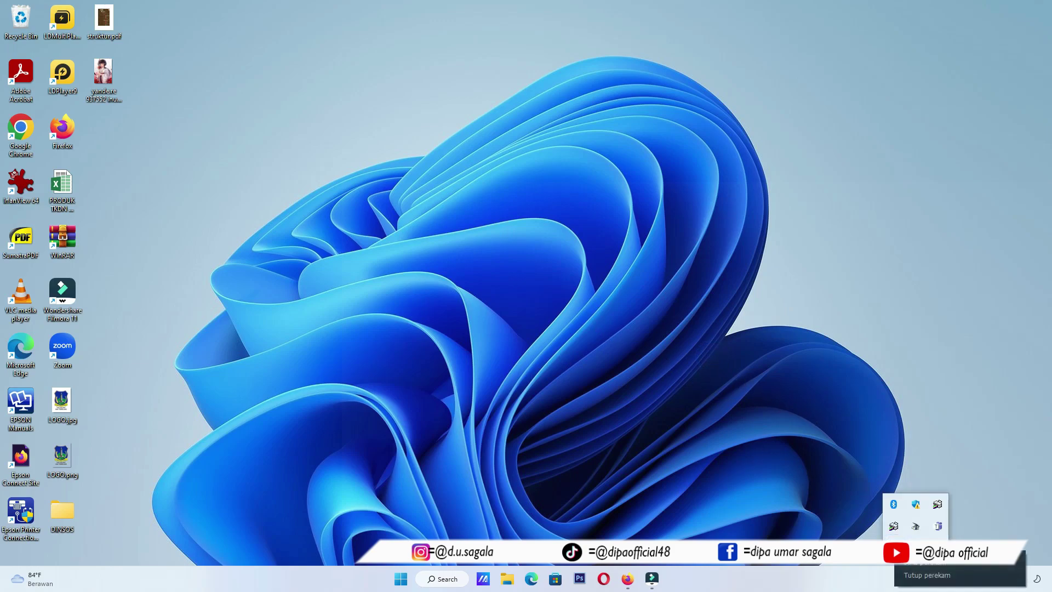